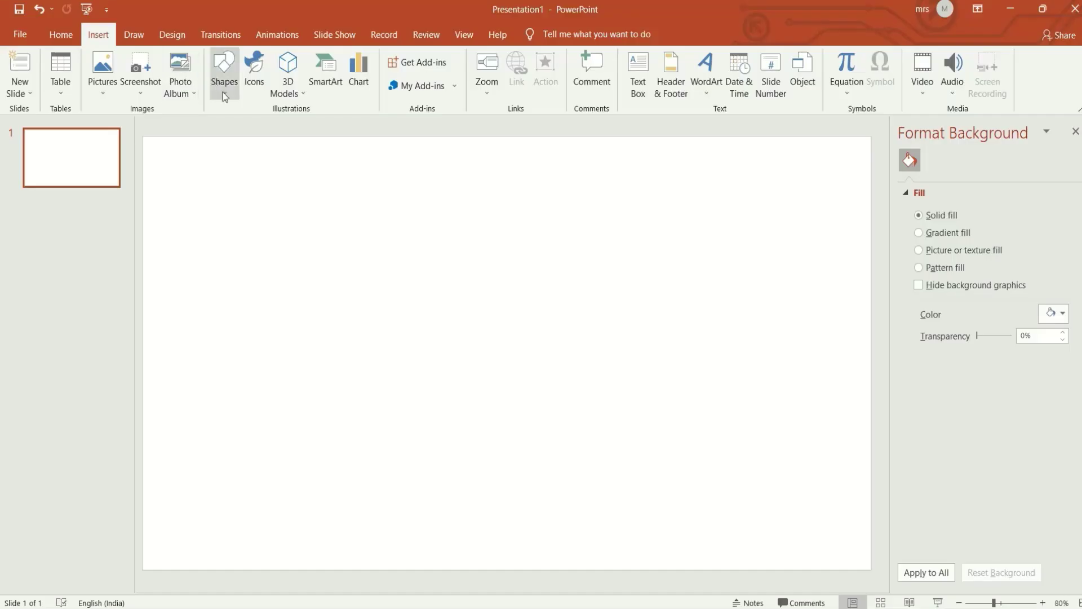
- Draw a circle with the Oval shape and delete the accidental extra copy
{"action": "left_click", "coordinate": [224, 67]}
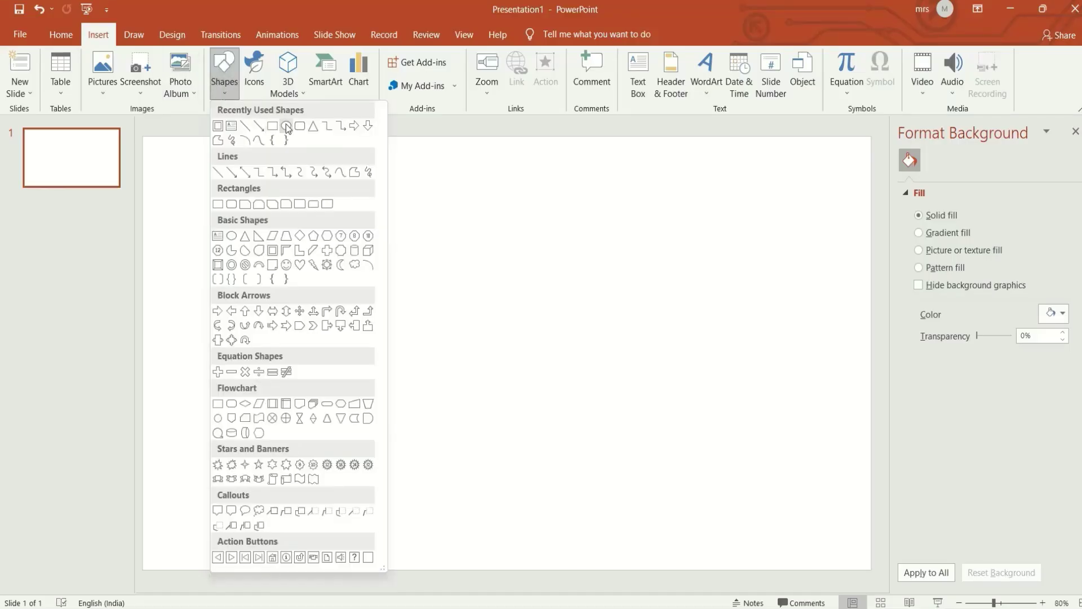
{"action": "left_click", "coordinate": [287, 126]}
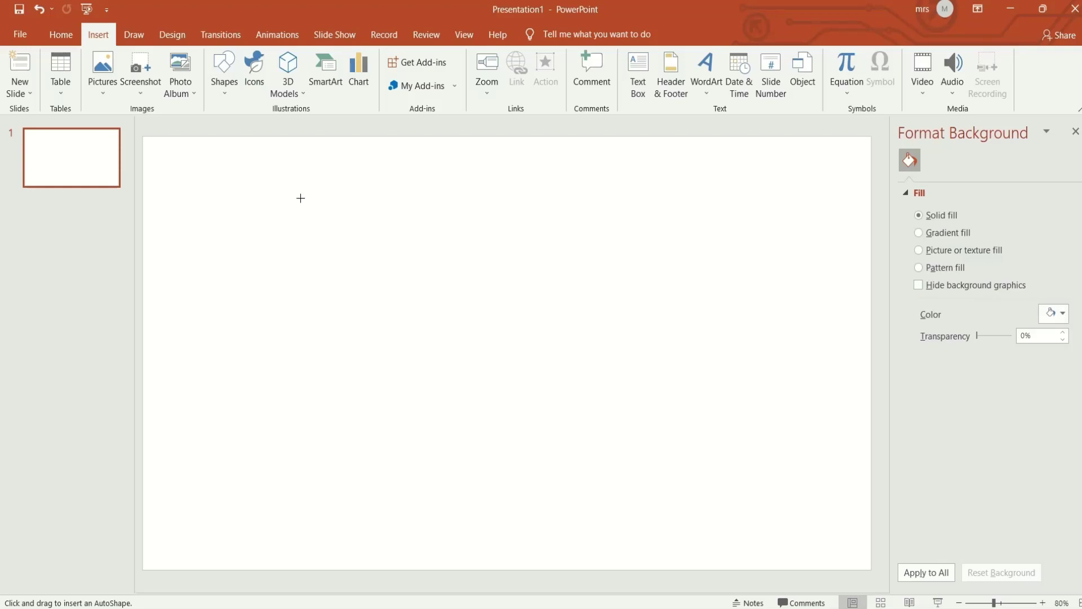
{"action": "left_click_drag", "start_coordinate": [301, 197], "coordinate": [377, 293]}
{"action": "left_click_drag", "start_coordinate": [316, 234], "coordinate": [316, 353]}
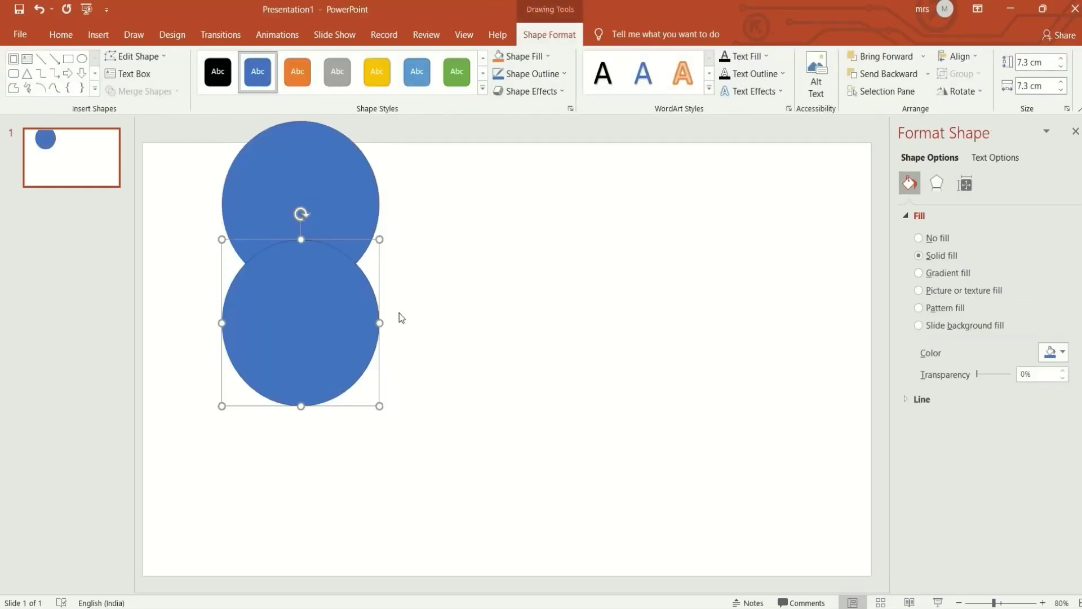
{"action": "key", "text": "Delete"}
- Enlarge the circle to about 13.71 cm across and centre it on the slide
{"action": "left_click", "coordinate": [307, 217]}
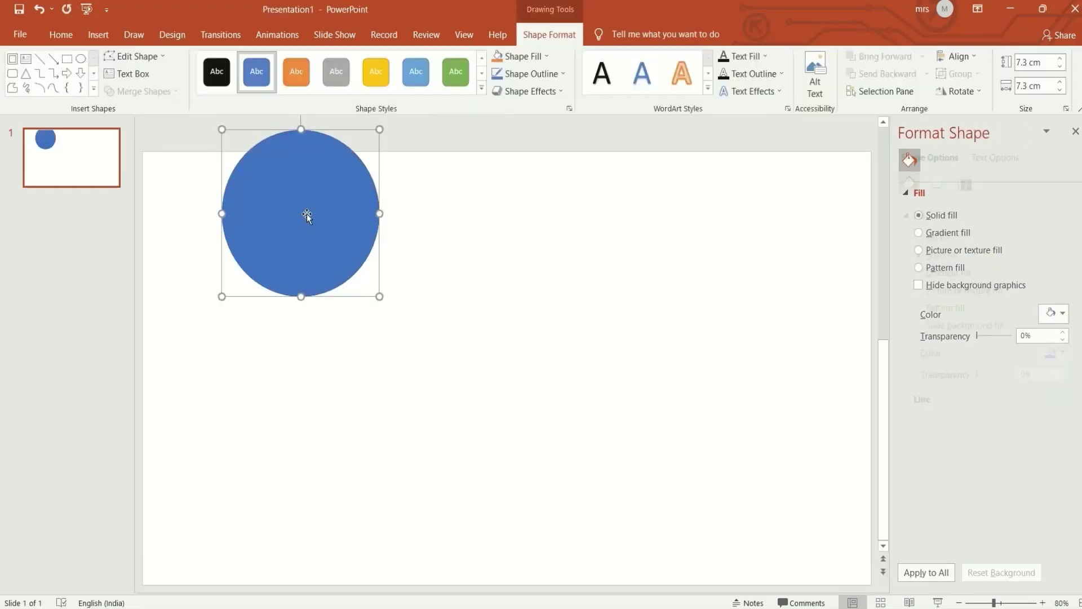
{"action": "left_click_drag", "start_coordinate": [365, 285], "coordinate": [426, 331]}
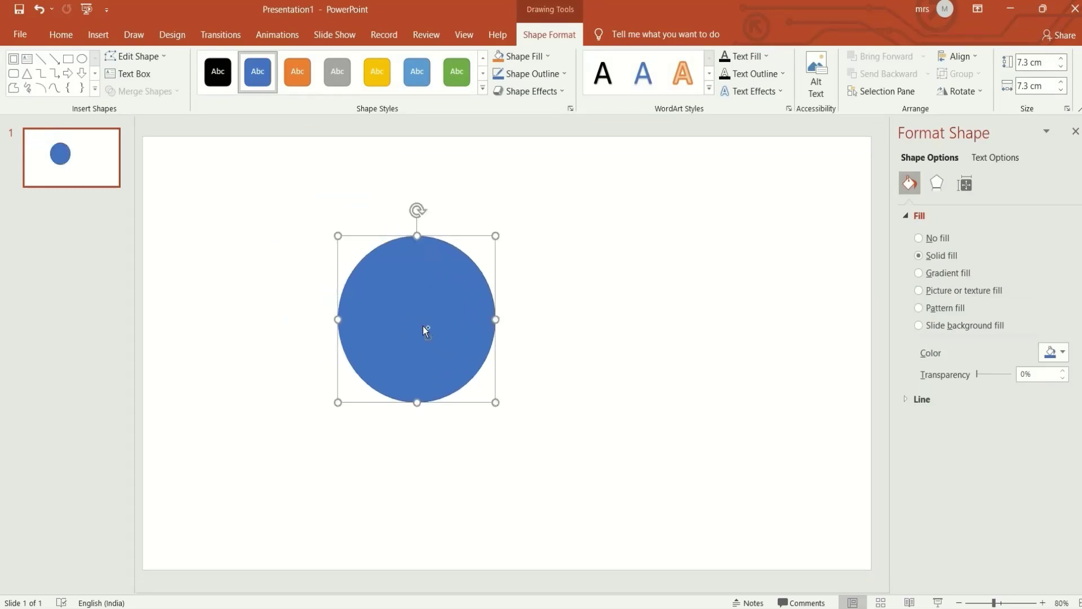
{"action": "left_click_drag", "start_coordinate": [495, 401], "coordinate": [585, 413]}
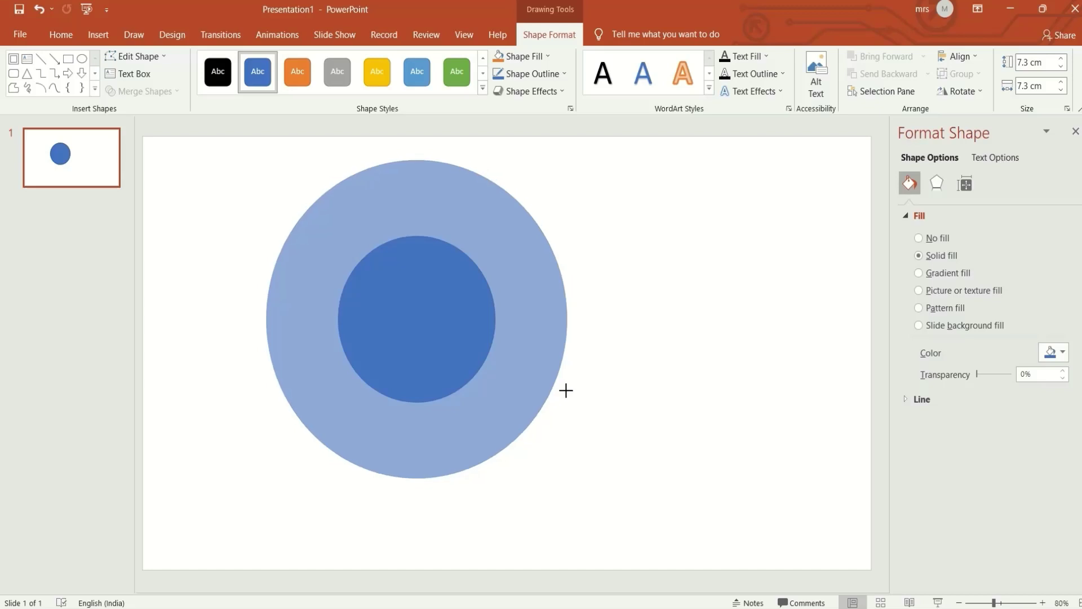
{"action": "left_click_drag", "start_coordinate": [585, 412], "coordinate": [564, 390]}
{"action": "left_click_drag", "start_coordinate": [471, 323], "coordinate": [491, 339]}
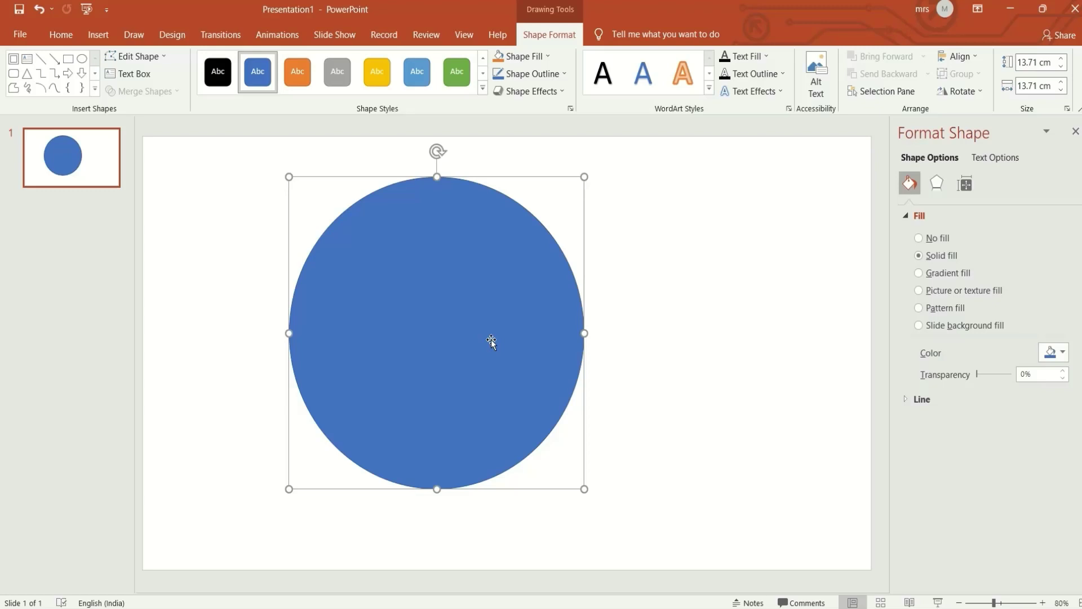
- Set the circle's fill transparency to 26% and make an overlapping copy offset right and down
{"action": "left_click", "coordinate": [918, 218]}
{"action": "left_click", "coordinate": [919, 216]}
{"action": "left_click_drag", "start_coordinate": [976, 374], "coordinate": [986, 375]}
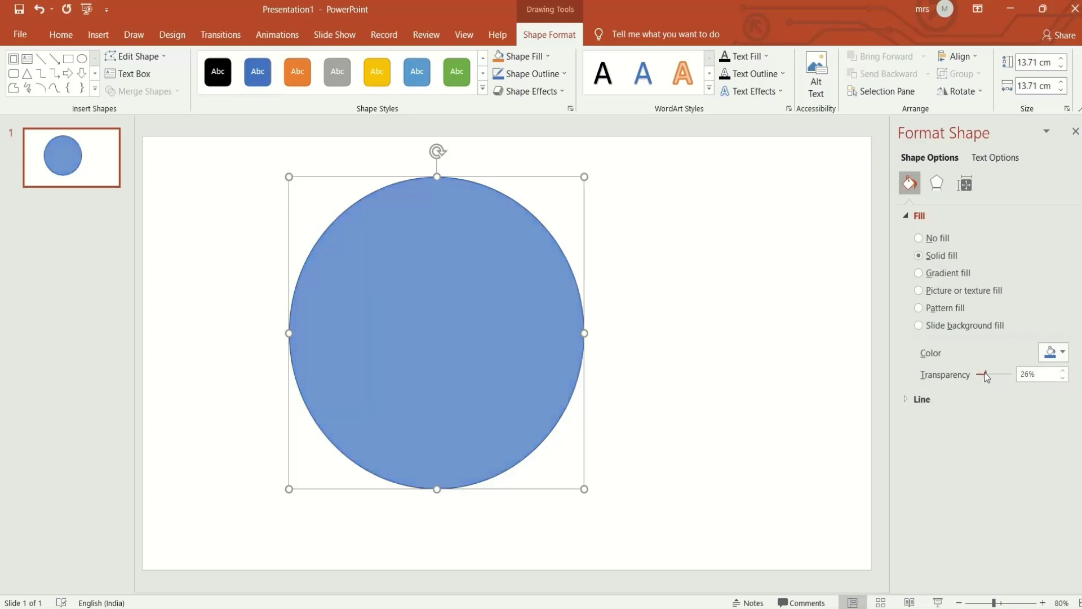
{"action": "left_click_drag", "start_coordinate": [448, 342], "coordinate": [463, 338]}
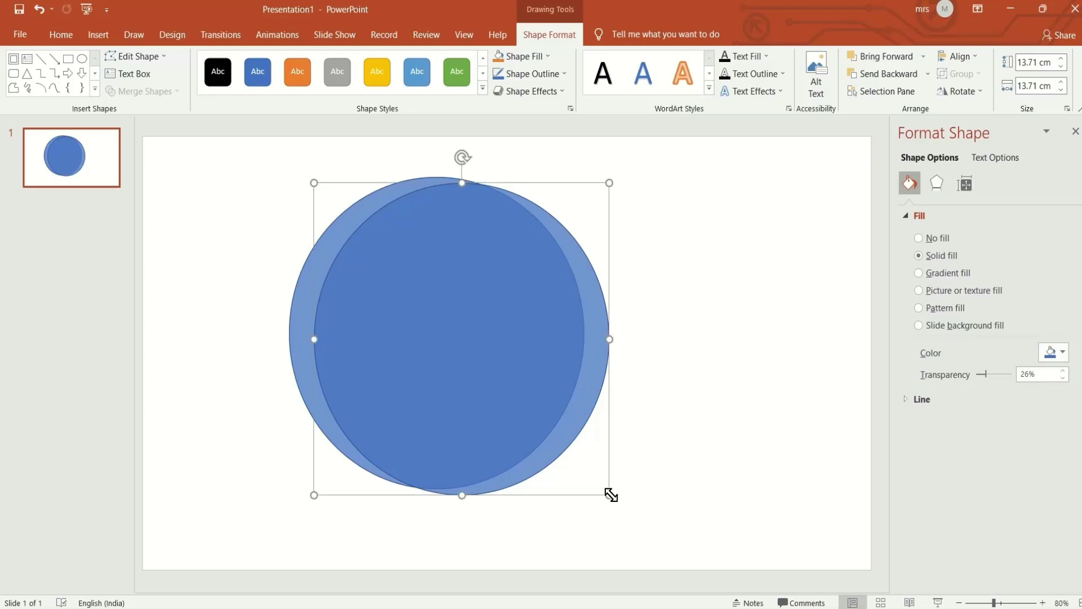
- Shrink the copy to 9.23 cm, snap it to the big circle's left edge, and duplicate it
{"action": "left_click_drag", "start_coordinate": [611, 495], "coordinate": [572, 442]}
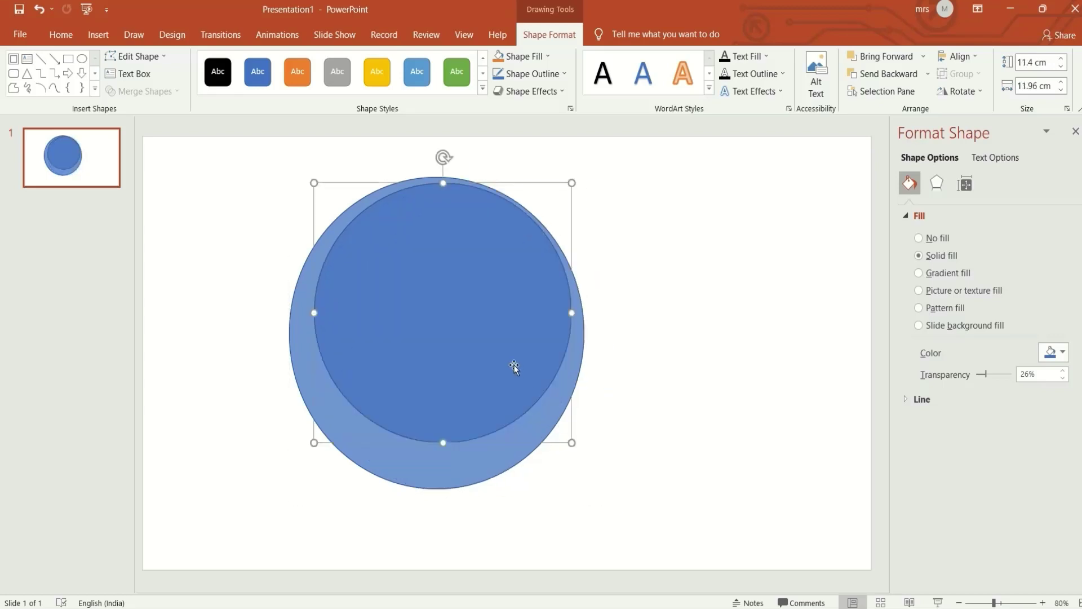
{"action": "left_click_drag", "start_coordinate": [512, 367], "coordinate": [510, 394]}
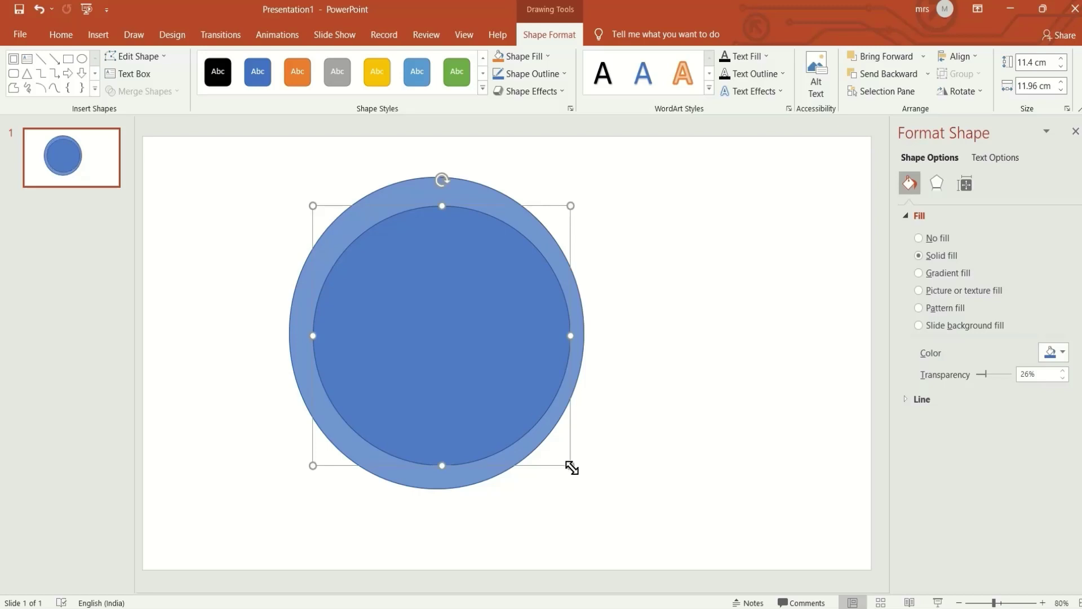
{"action": "left_click_drag", "start_coordinate": [574, 465], "coordinate": [547, 440]}
{"action": "left_click_drag", "start_coordinate": [510, 396], "coordinate": [449, 367]}
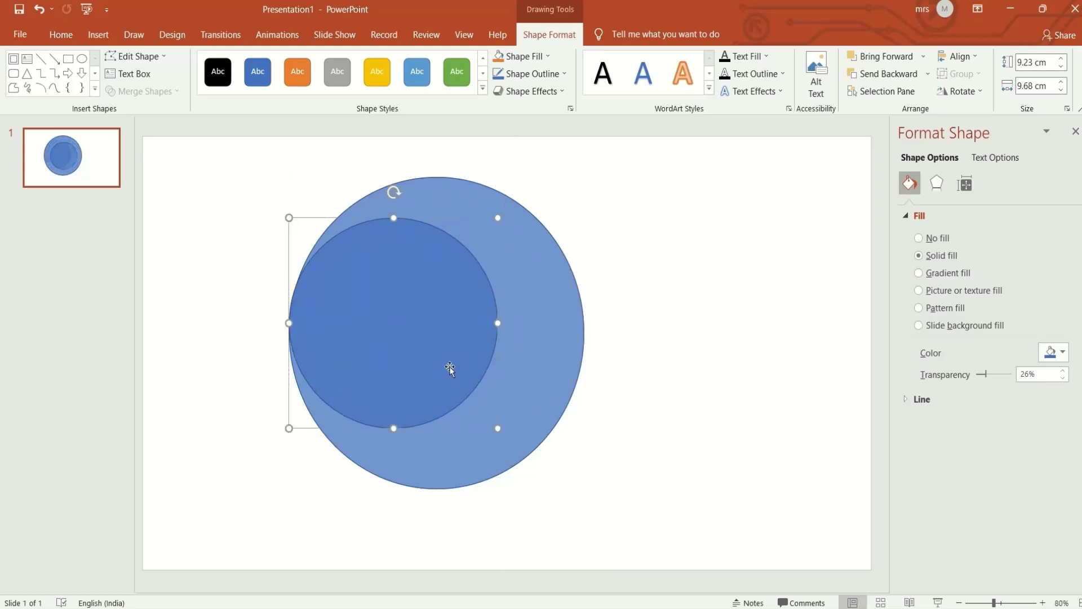
{"action": "mouse_move", "coordinate": [450, 367]}
{"action": "left_mouse_down"}
{"action": "mouse_move", "coordinate": [536, 337]}
{"action": "mouse_move", "coordinate": [495, 276]}
{"action": "mouse_move", "coordinate": [454, 246]}
{"action": "mouse_move", "coordinate": [497, 383]}
{"action": "left_mouse_up"}
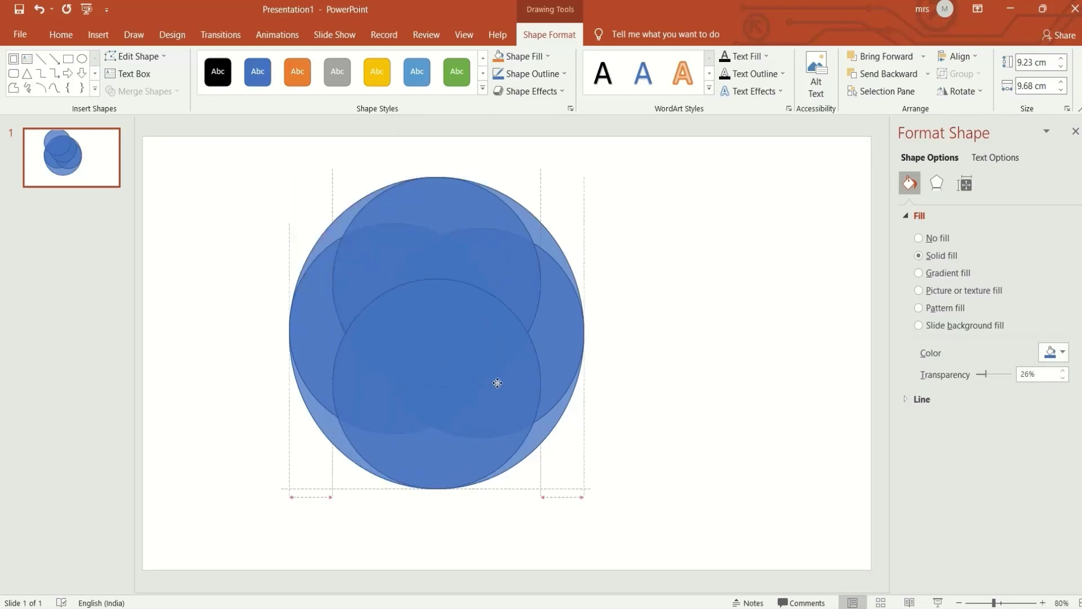
- Set No Outline on the top and lower inner circles
{"action": "left_click", "coordinate": [633, 383]}
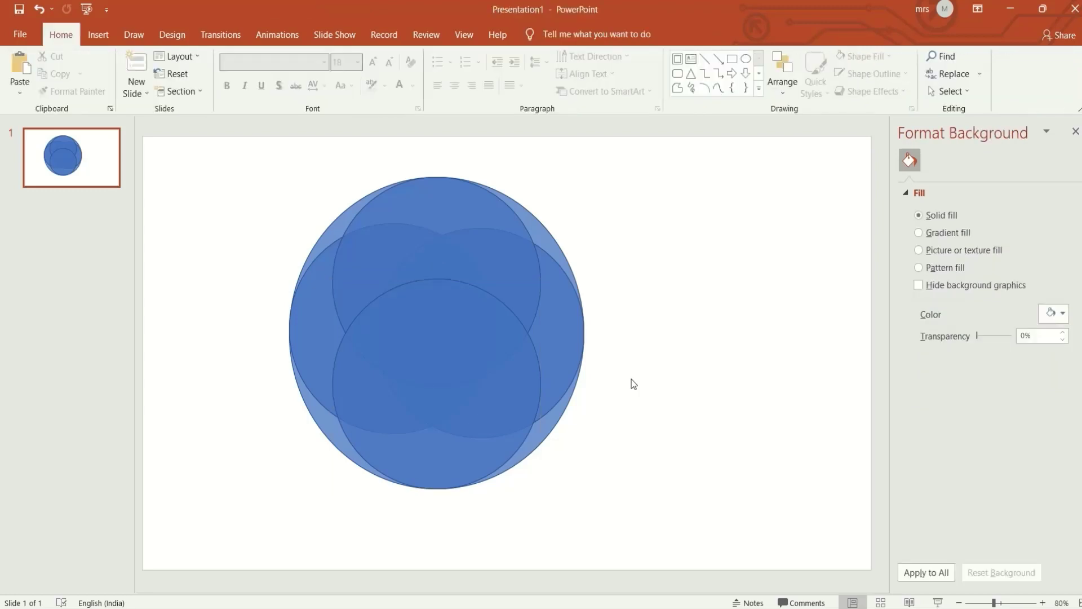
{"action": "left_click", "coordinate": [483, 210]}
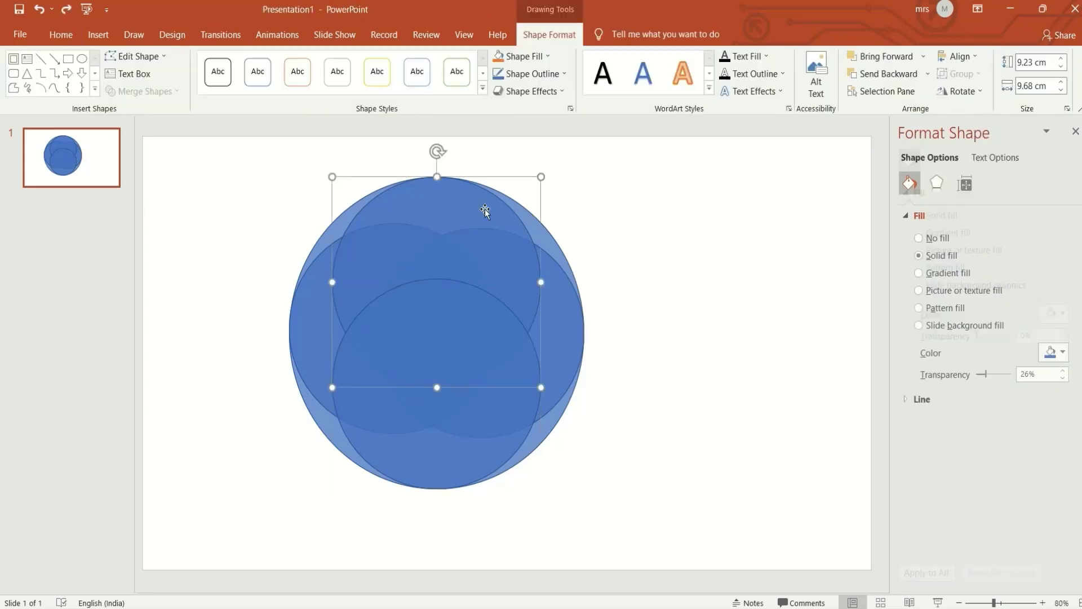
{"action": "left_click", "coordinate": [566, 76]}
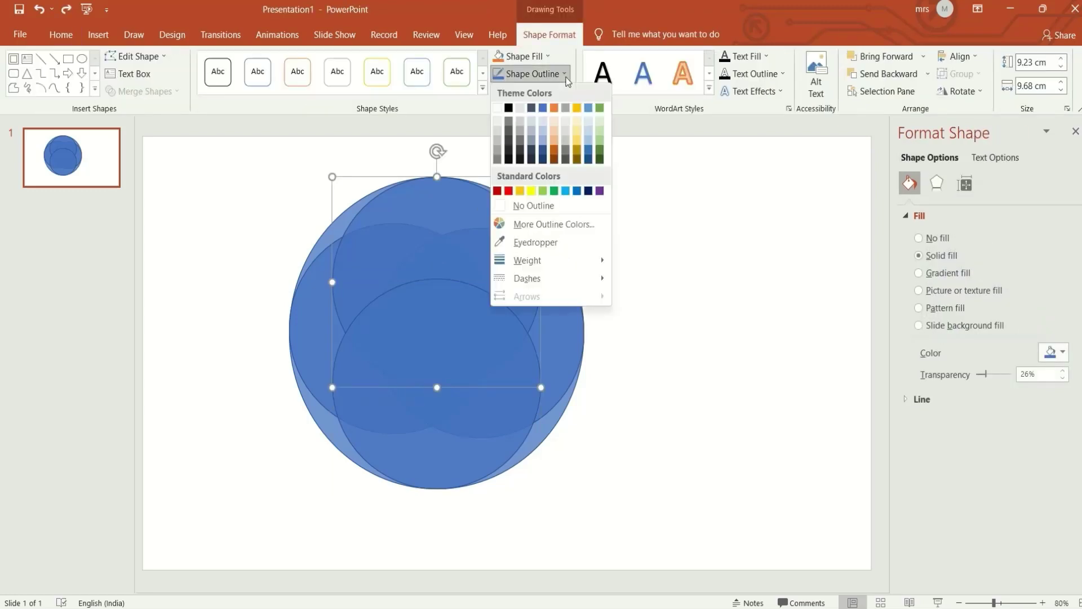
{"action": "left_click", "coordinate": [501, 206]}
{"action": "left_click", "coordinate": [434, 341]}
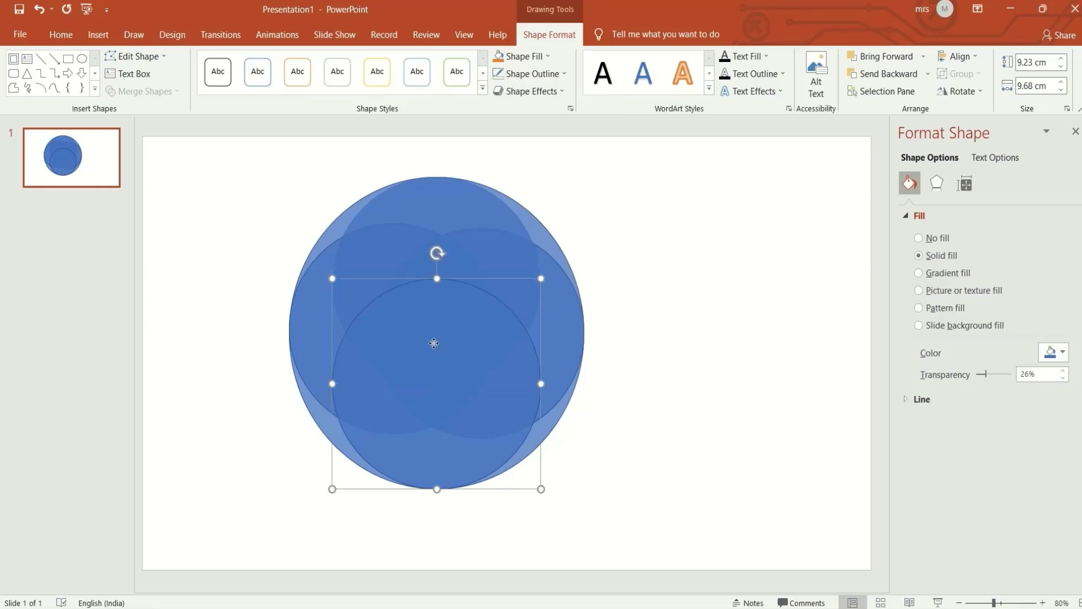
{"action": "left_click", "coordinate": [567, 77]}
{"action": "left_click", "coordinate": [496, 202]}
{"action": "left_click", "coordinate": [496, 202]}
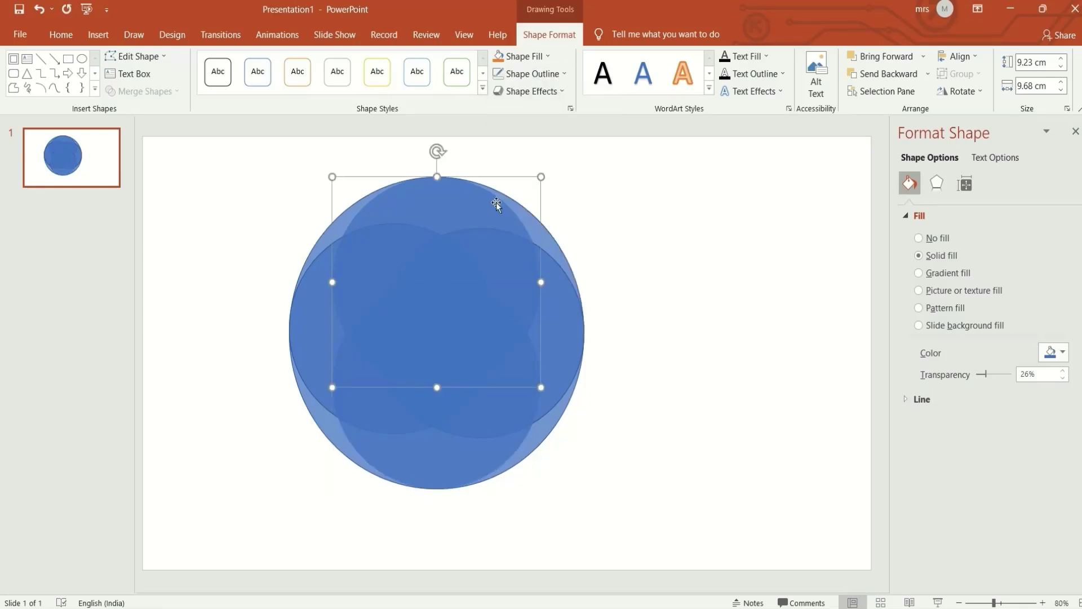
- Set No Outline on the right and left inner circles
{"action": "left_click", "coordinate": [537, 292]}
{"action": "left_click", "coordinate": [564, 74]}
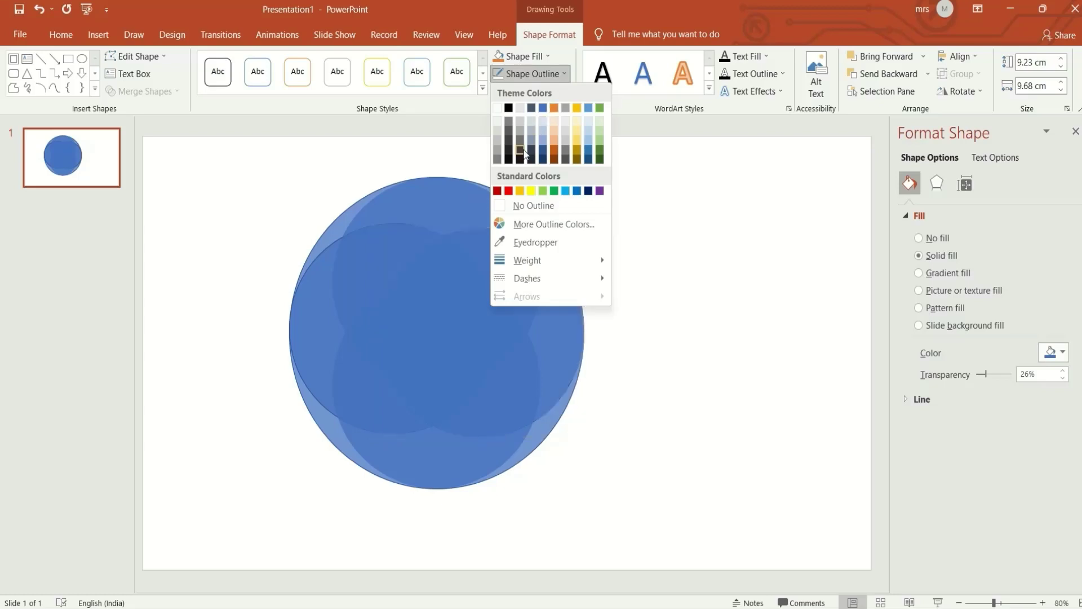
{"action": "left_click", "coordinate": [502, 205]}
{"action": "left_click", "coordinate": [311, 321]}
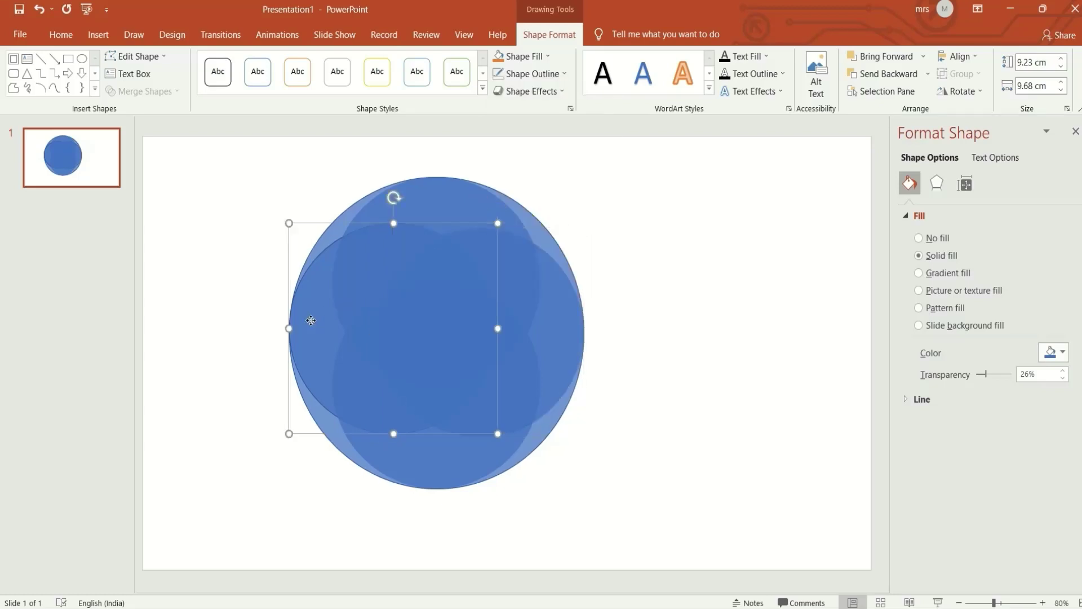
{"action": "left_click", "coordinate": [564, 74]}
{"action": "left_click", "coordinate": [495, 205]}
{"action": "left_click", "coordinate": [591, 217]}
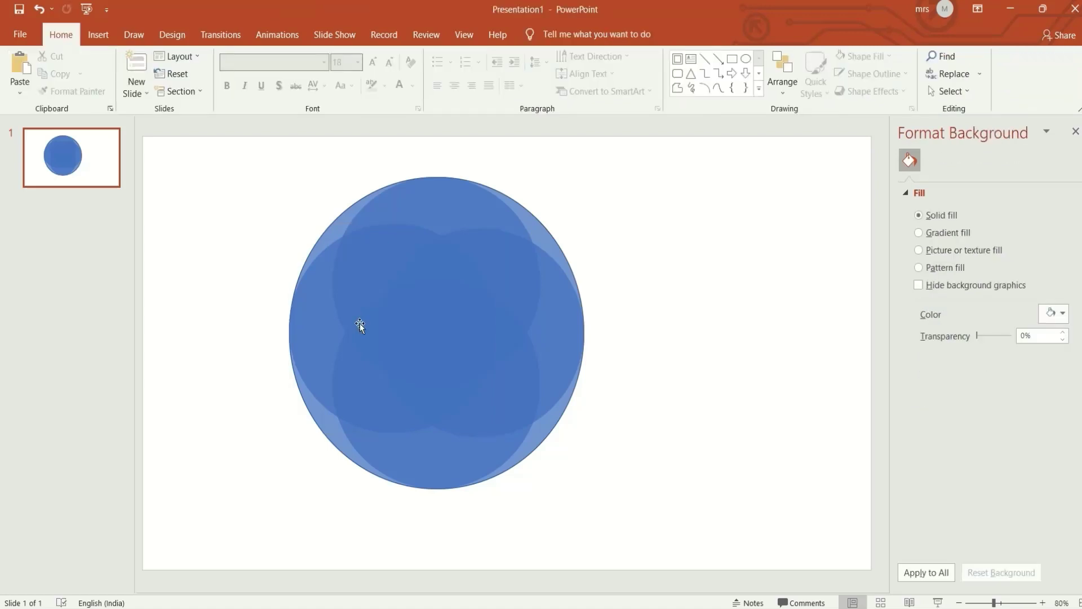
- Select all the circles and split them with Merge Shapes > Fragment
{"action": "key", "text": "ctrl+a"}
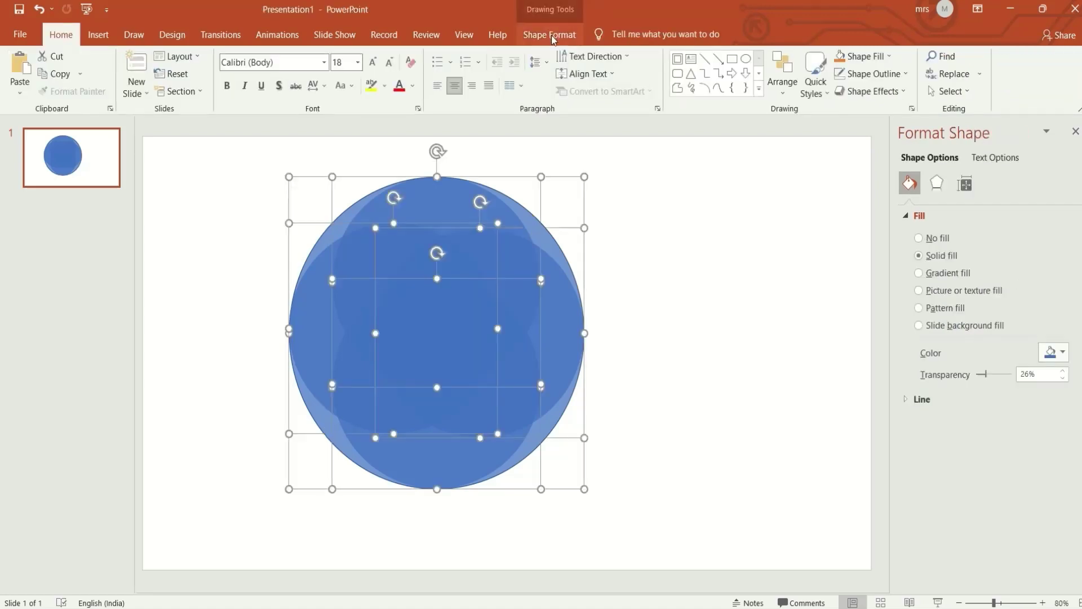
{"action": "left_click", "coordinate": [550, 34]}
{"action": "left_click", "coordinate": [172, 93]}
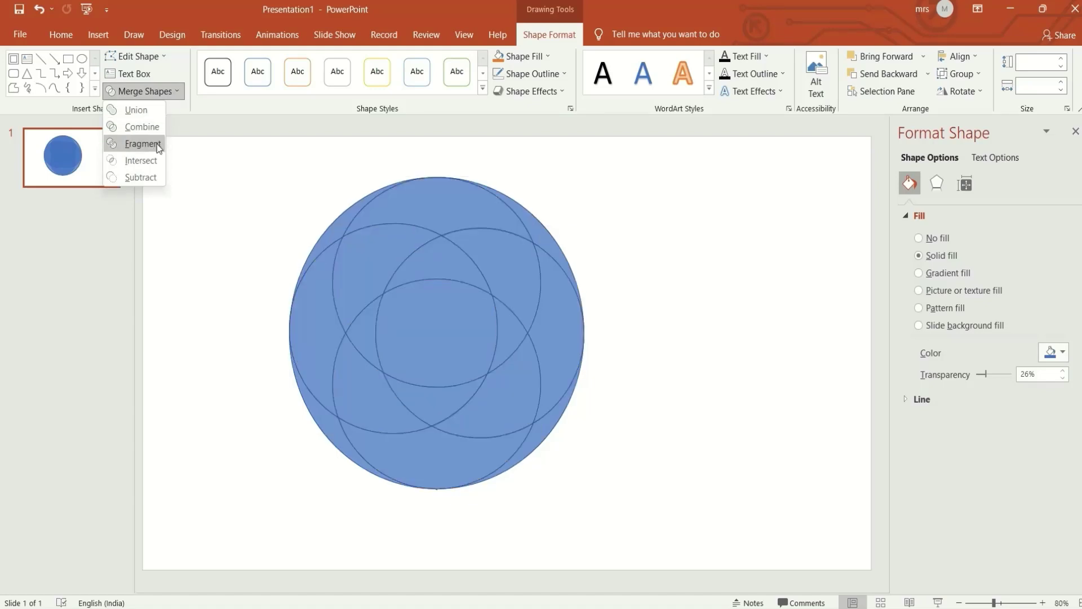
{"action": "left_click", "coordinate": [157, 144]}
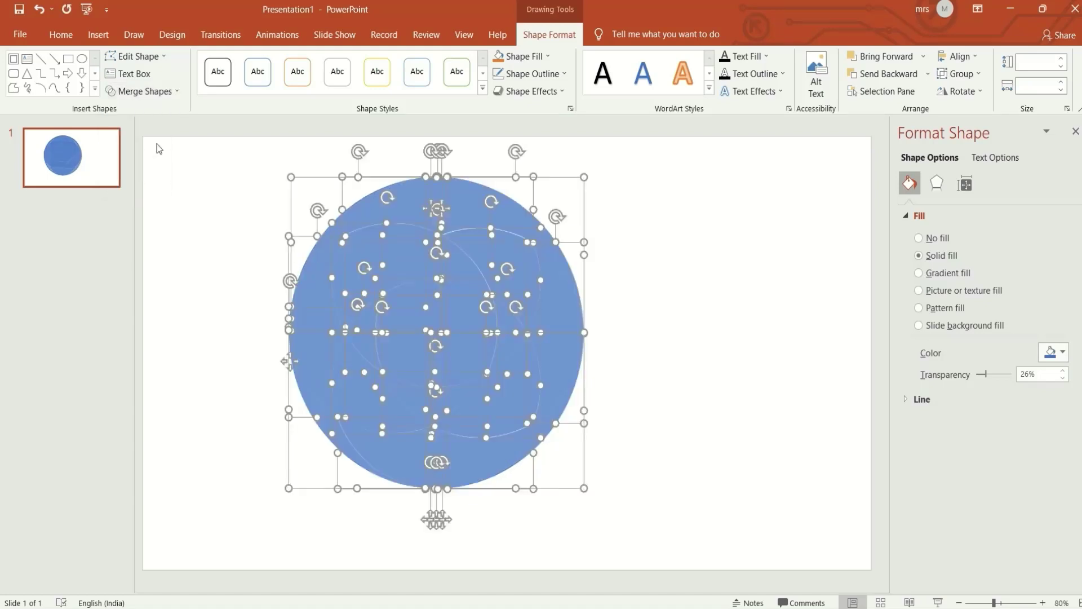
- Union two left-side fragment pieces into a single 11.64 × 9.43 cm shape
{"action": "left_click", "coordinate": [665, 247]}
{"action": "left_click", "coordinate": [339, 411]}
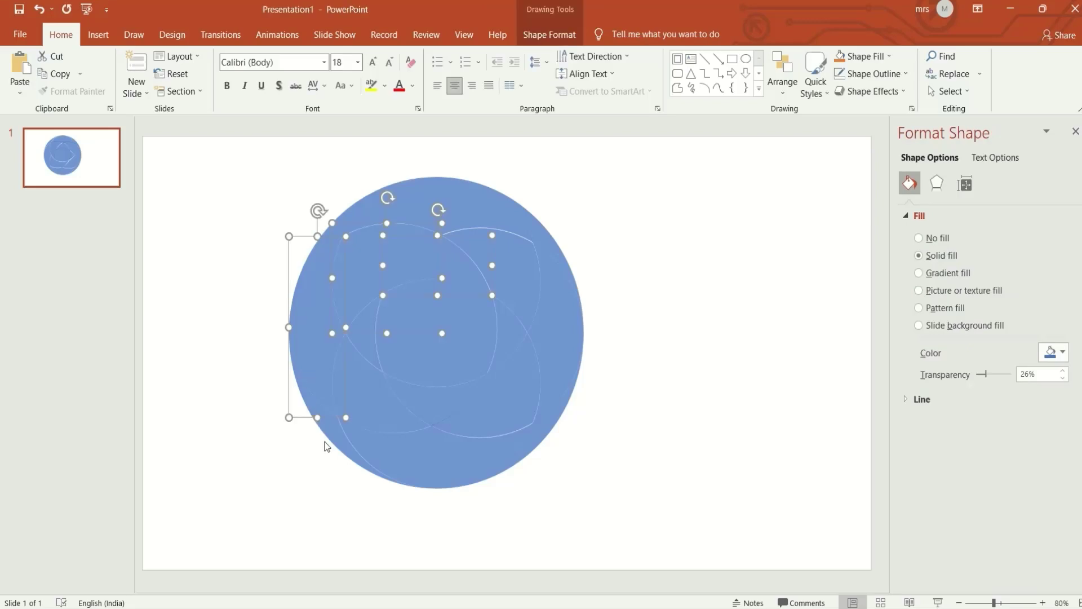
{"action": "left_click", "coordinate": [336, 435], "text": "shift"}
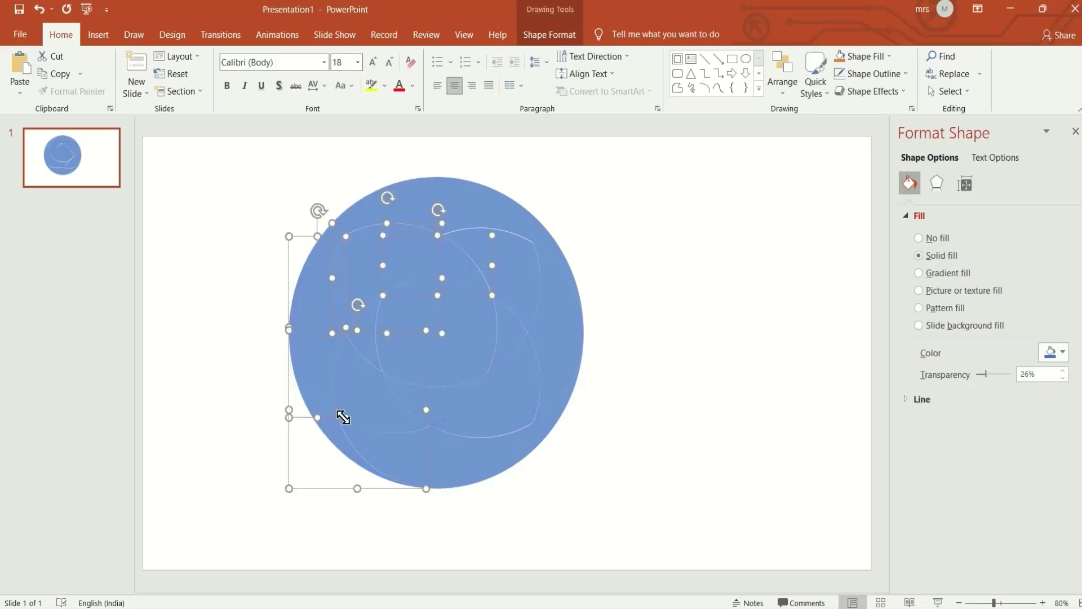
{"action": "left_click", "coordinate": [567, 37]}
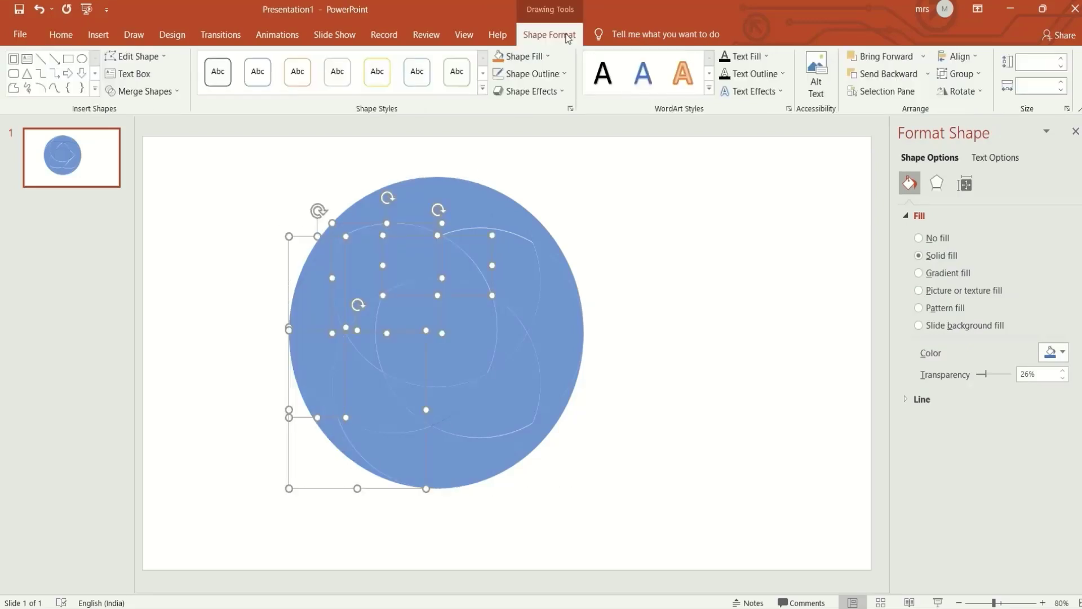
{"action": "left_click", "coordinate": [179, 92]}
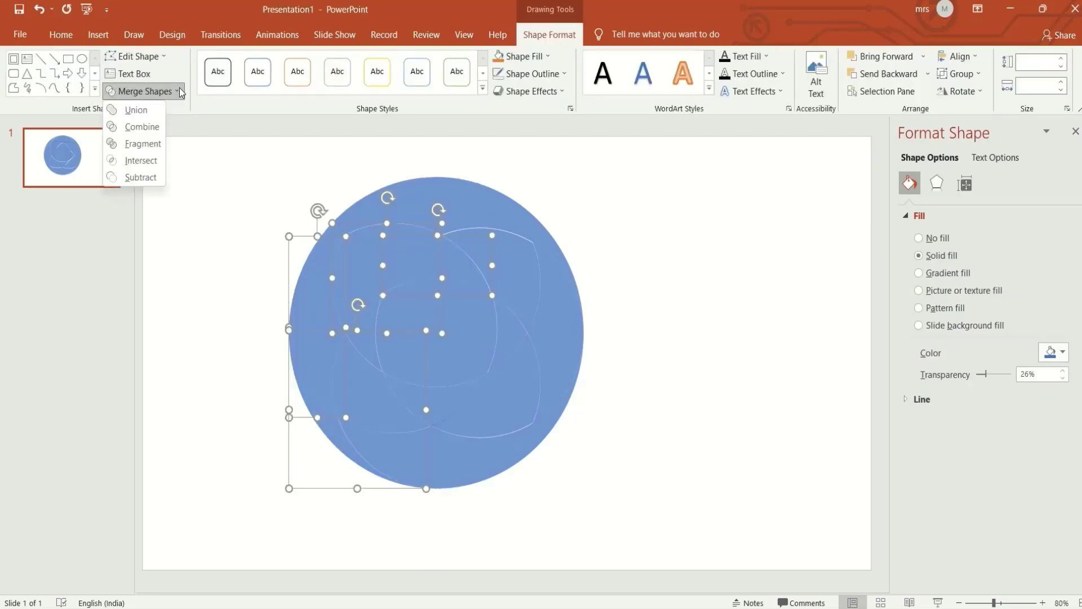
{"action": "left_click", "coordinate": [157, 110]}
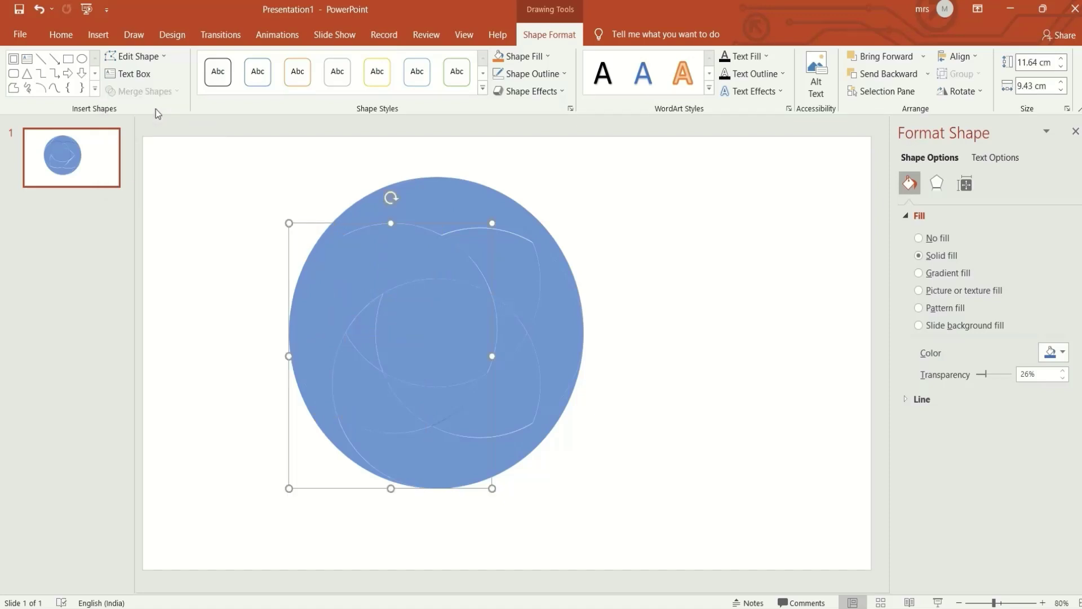
- Union four fragments of the circle into one crescent shape
{"action": "left_click", "coordinate": [168, 185]}
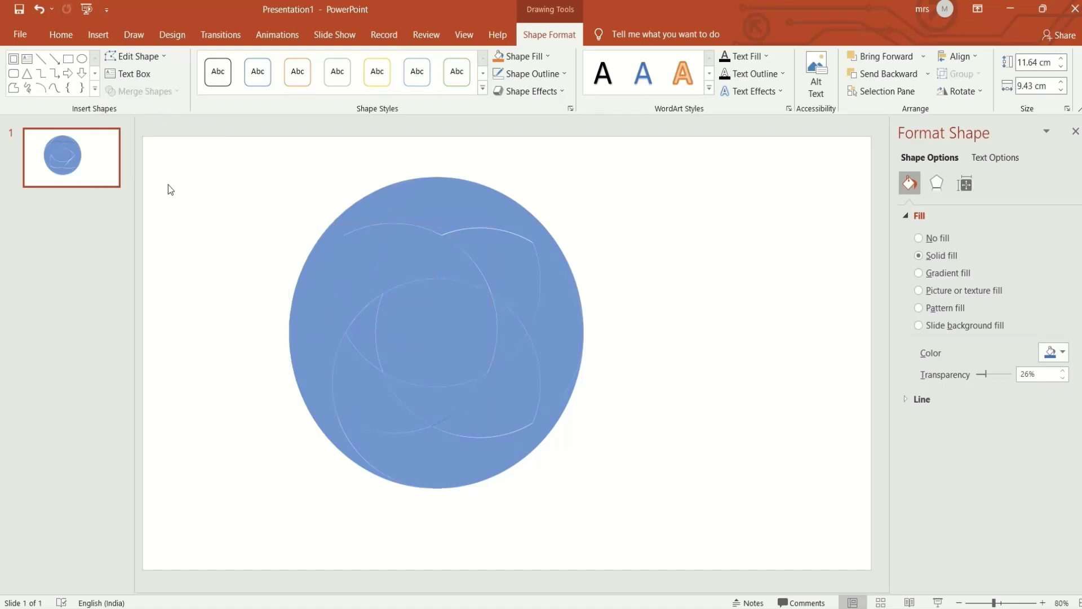
{"action": "left_click", "coordinate": [336, 226]}
{"action": "left_click", "coordinate": [443, 213], "text": "shift"}
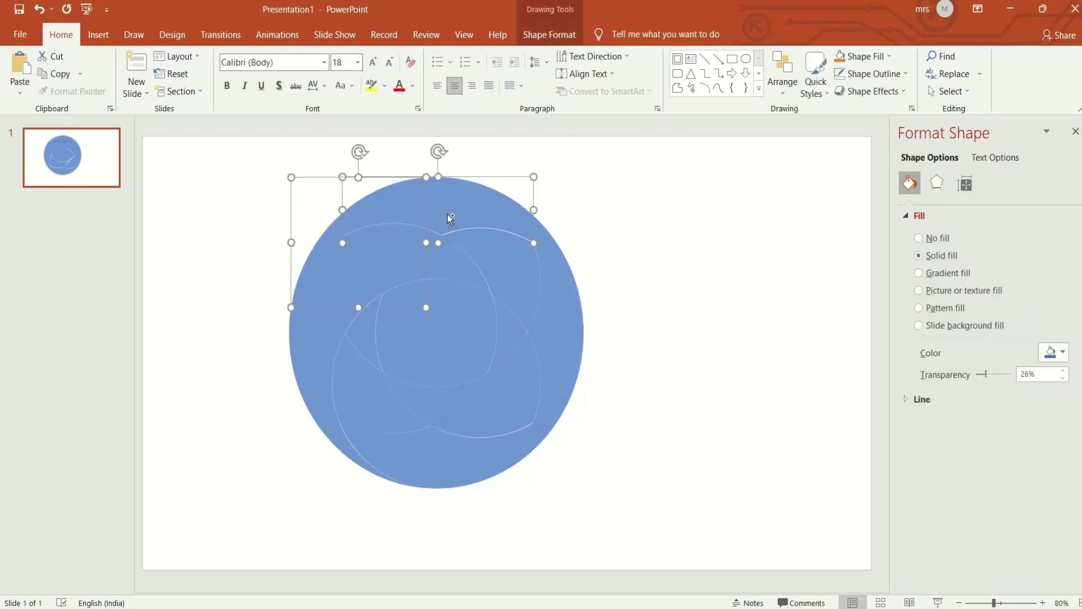
{"action": "left_click", "coordinate": [535, 279], "text": "shift"}
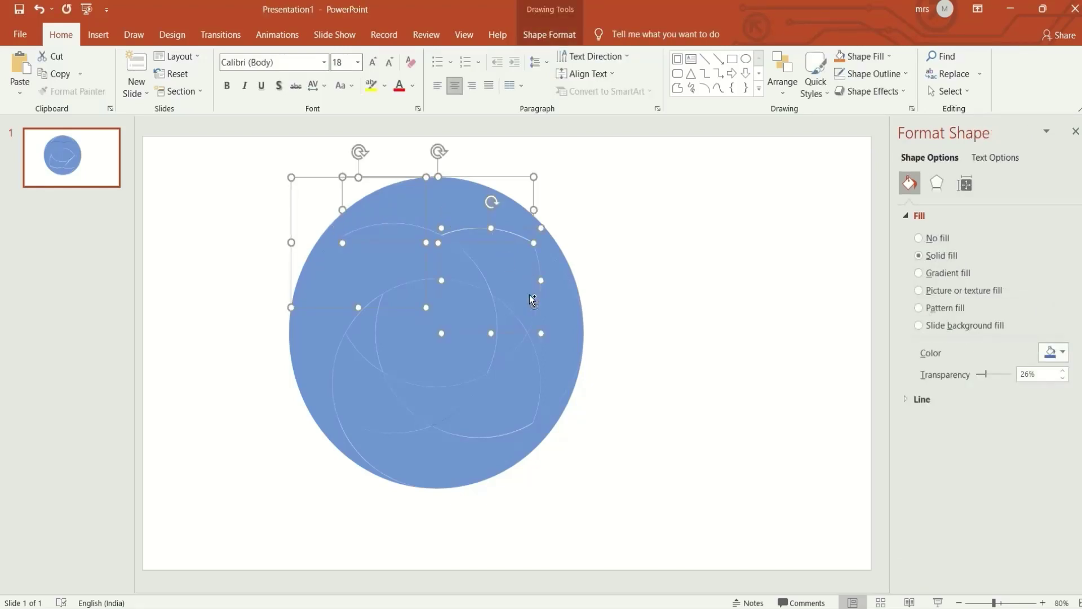
{"action": "left_click", "coordinate": [503, 347], "text": "shift"}
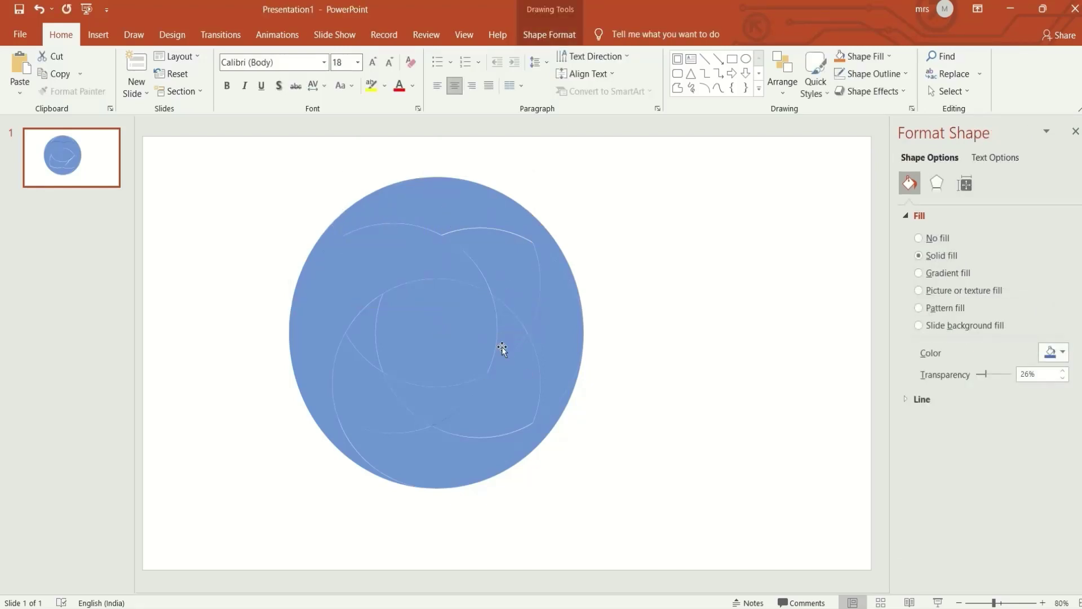
{"action": "left_click", "coordinate": [552, 39]}
{"action": "left_click", "coordinate": [178, 91]}
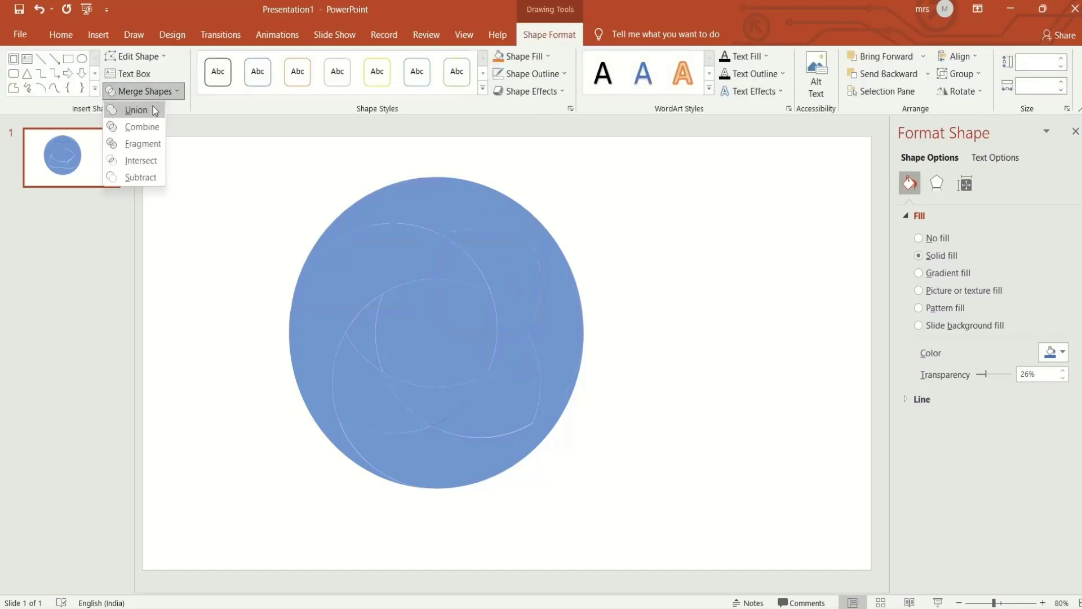
{"action": "left_click", "coordinate": [136, 109]}
- Union another group of fragments into a second crescent piece
{"action": "left_click", "coordinate": [586, 245]}
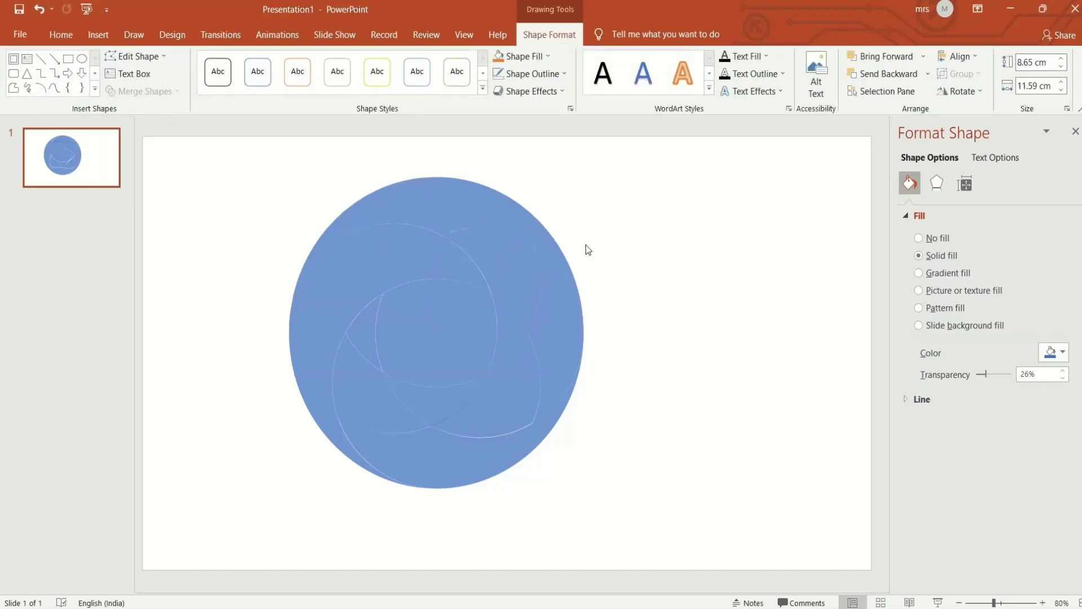
{"action": "left_click", "coordinate": [546, 234]}
{"action": "key", "text": "ctrl+z"}
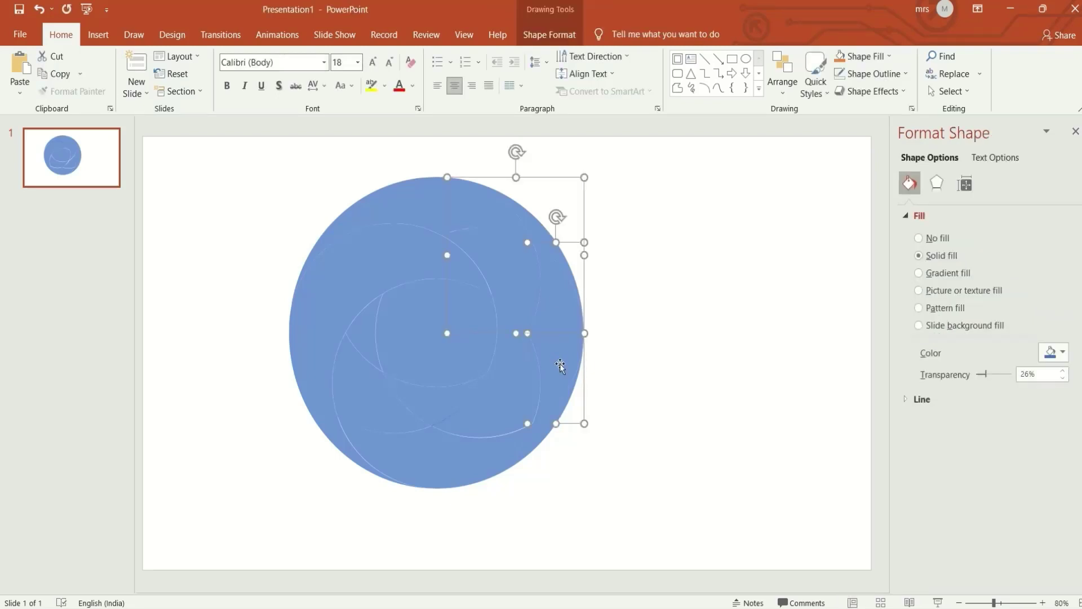
{"action": "left_click", "coordinate": [505, 405], "text": "shift"}
{"action": "left_click", "coordinate": [412, 400], "text": "shift"}
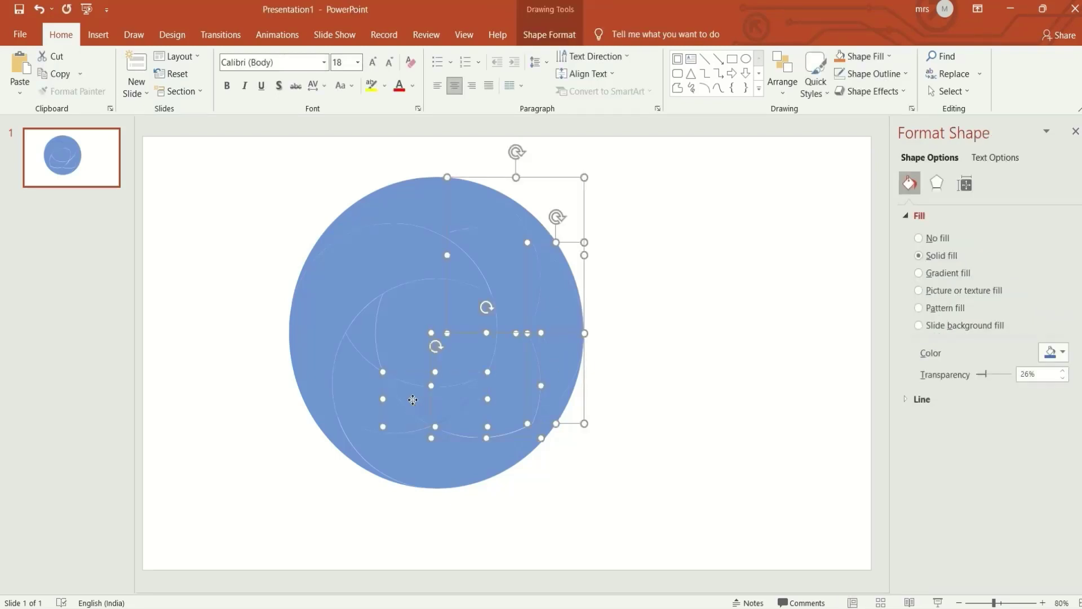
{"action": "left_click", "coordinate": [550, 34]}
{"action": "left_click", "coordinate": [178, 96]}
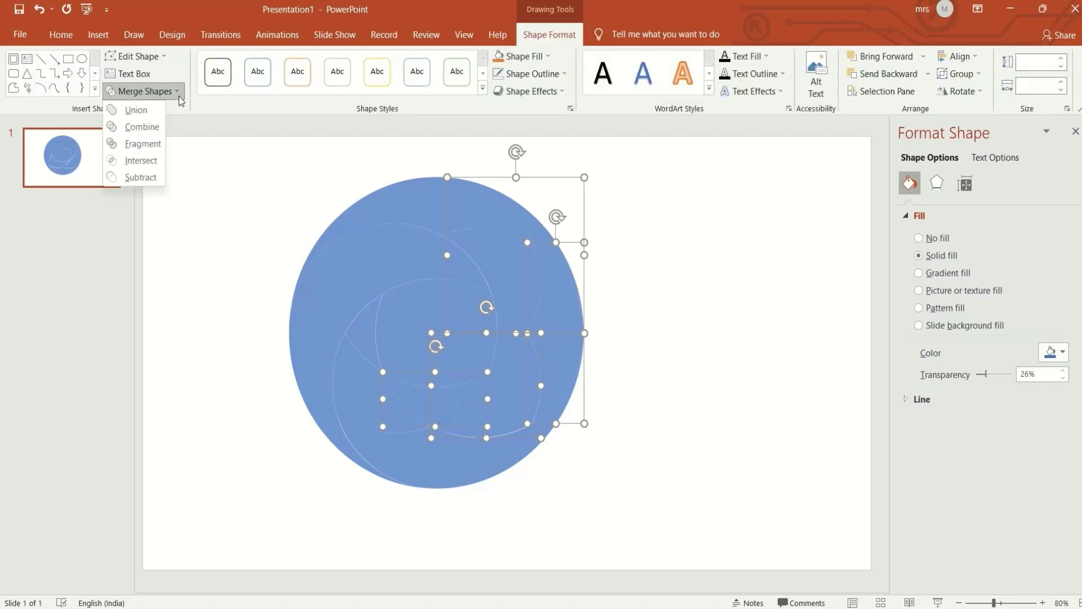
{"action": "left_click", "coordinate": [153, 110]}
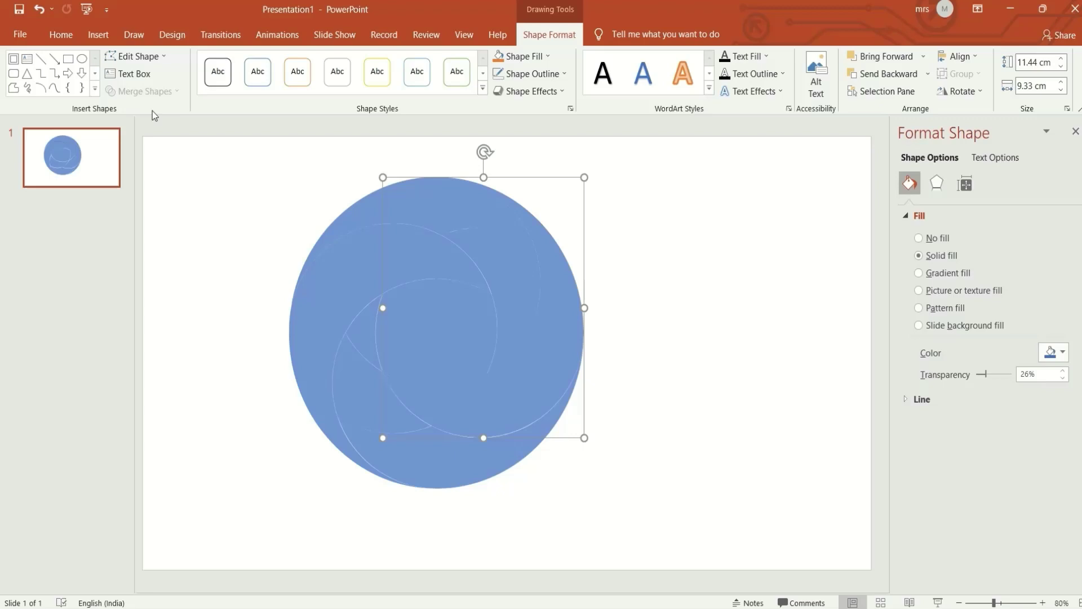
- Select the four remaining fragments of the next crescent for merging
{"action": "left_click", "coordinate": [205, 230]}
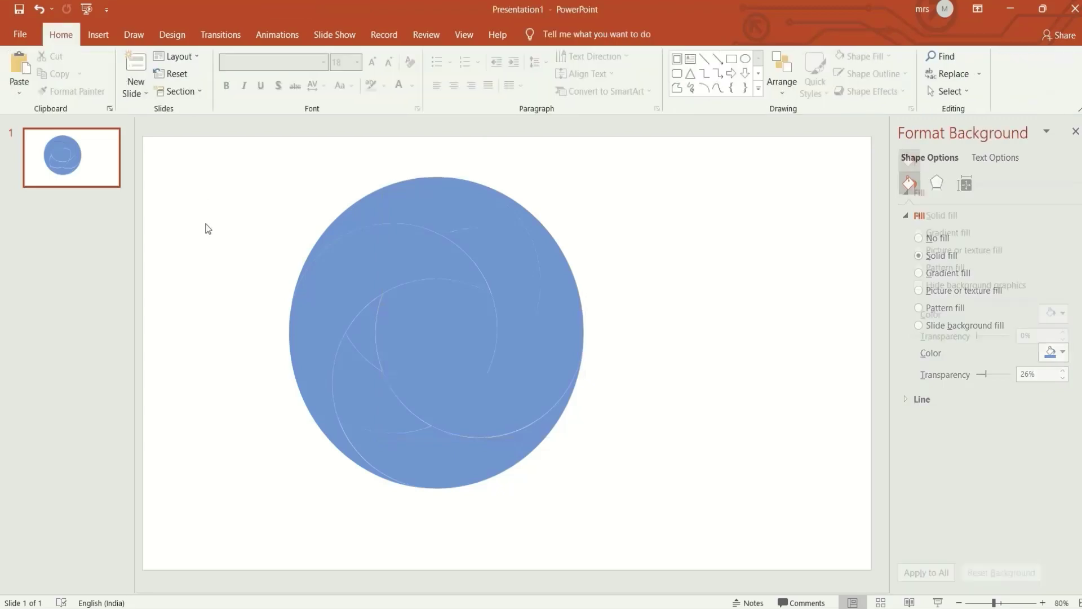
{"action": "left_click", "coordinate": [540, 428]}
{"action": "left_click", "coordinate": [443, 451], "text": "shift"}
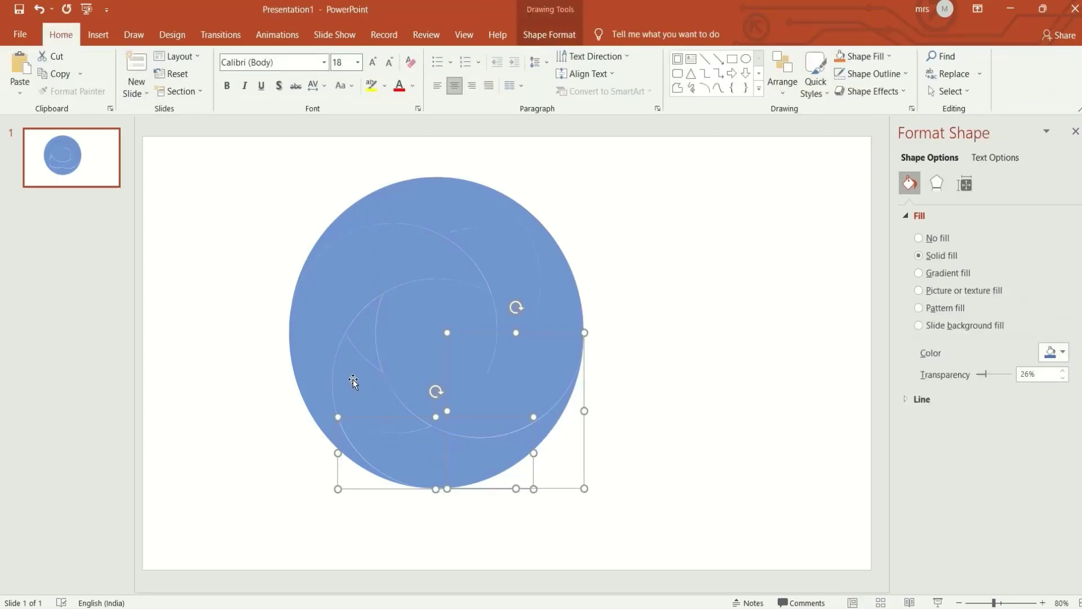
{"action": "left_click", "coordinate": [361, 351], "text": "shift"}
{"action": "left_click", "coordinate": [364, 321], "text": "shift"}
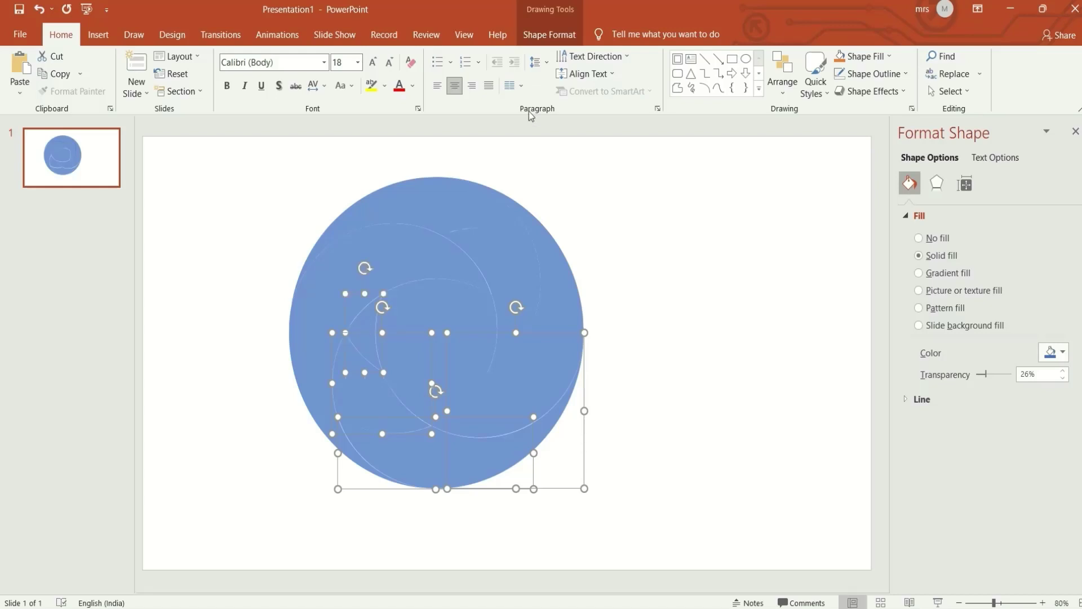
{"action": "left_click", "coordinate": [549, 34]}
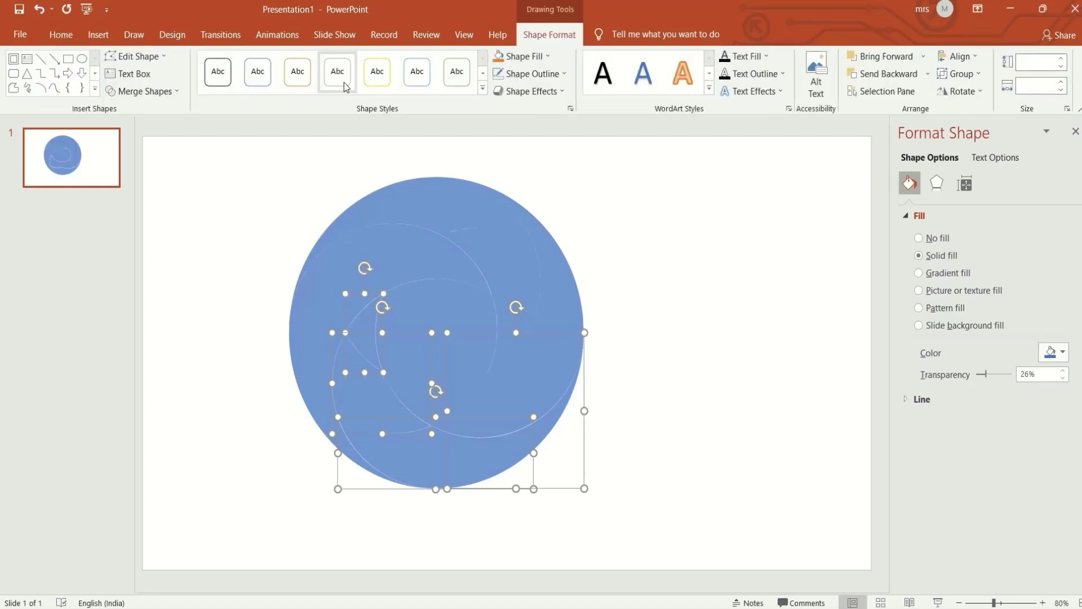
{"action": "left_click", "coordinate": [179, 89]}
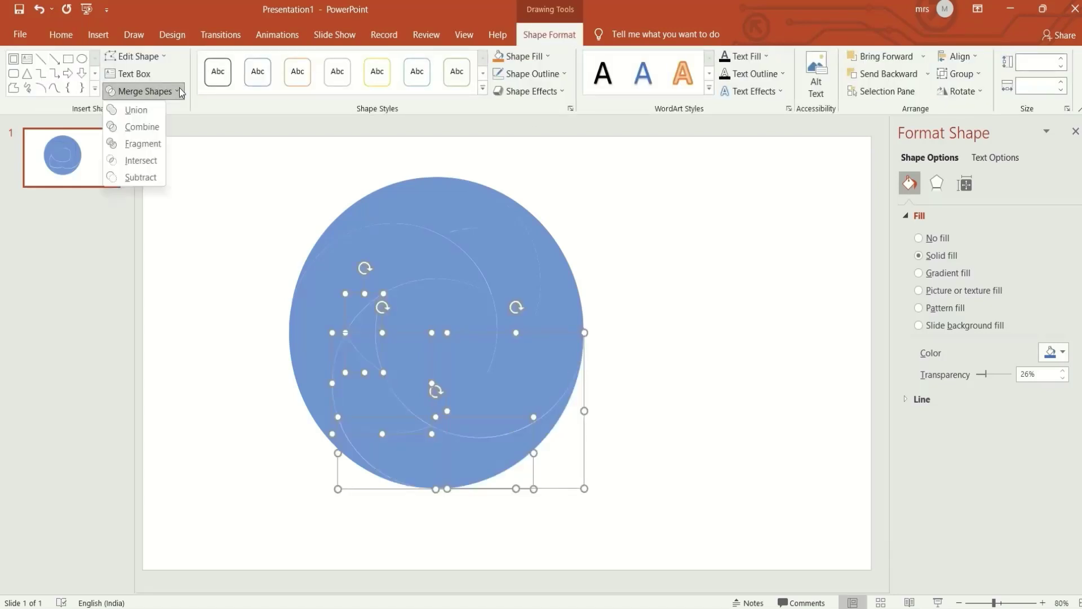
- Union the last fragment group into a crescent, then select the top crescent
{"action": "left_click", "coordinate": [148, 111]}
{"action": "left_click", "coordinate": [218, 257]}
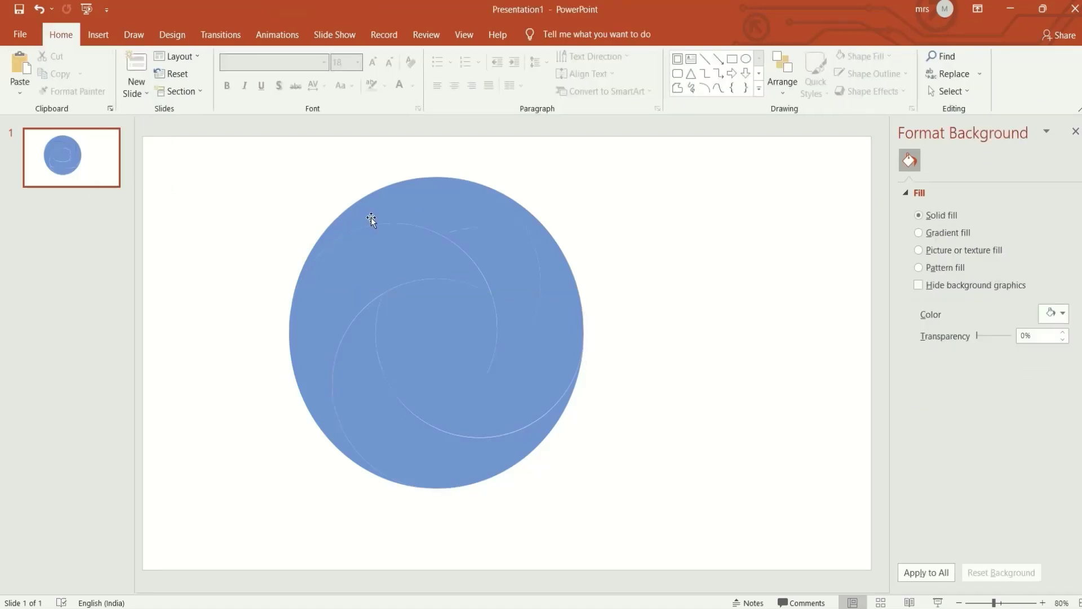
{"action": "left_click", "coordinate": [465, 223]}
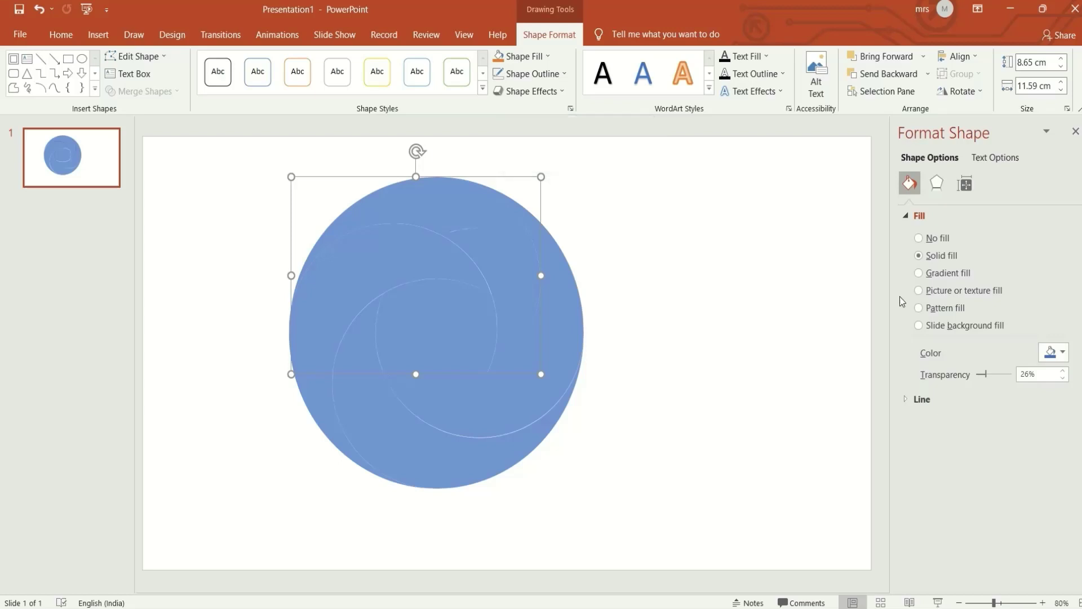
- Give the top crescent a two-stop green linear gradient fill at 90°
{"action": "left_click", "coordinate": [919, 273]}
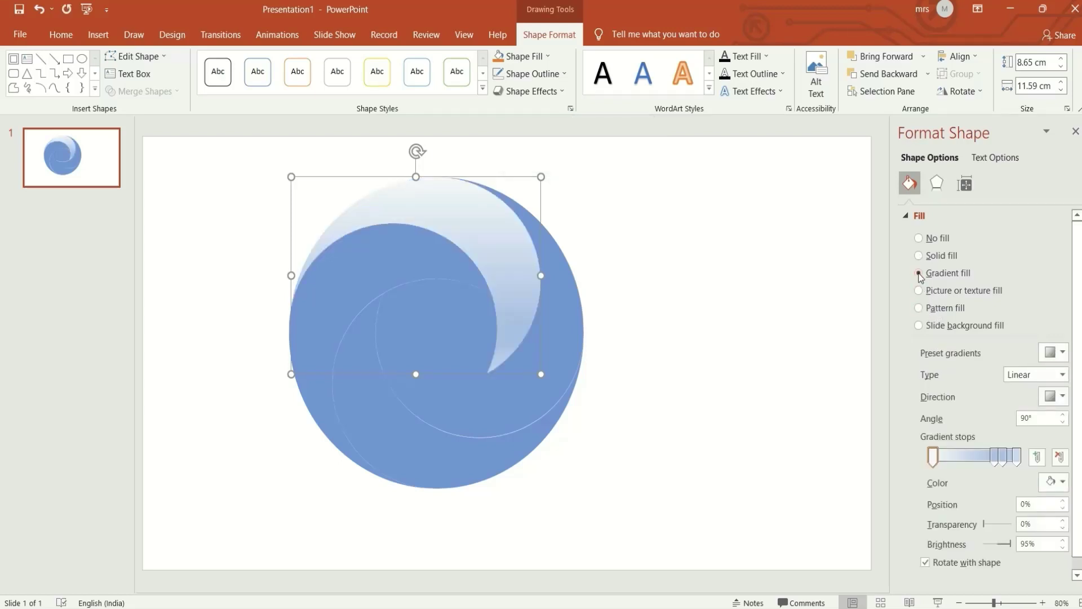
{"action": "left_click", "coordinate": [967, 454]}
{"action": "left_click_drag", "start_coordinate": [966, 454], "coordinate": [1003, 555]}
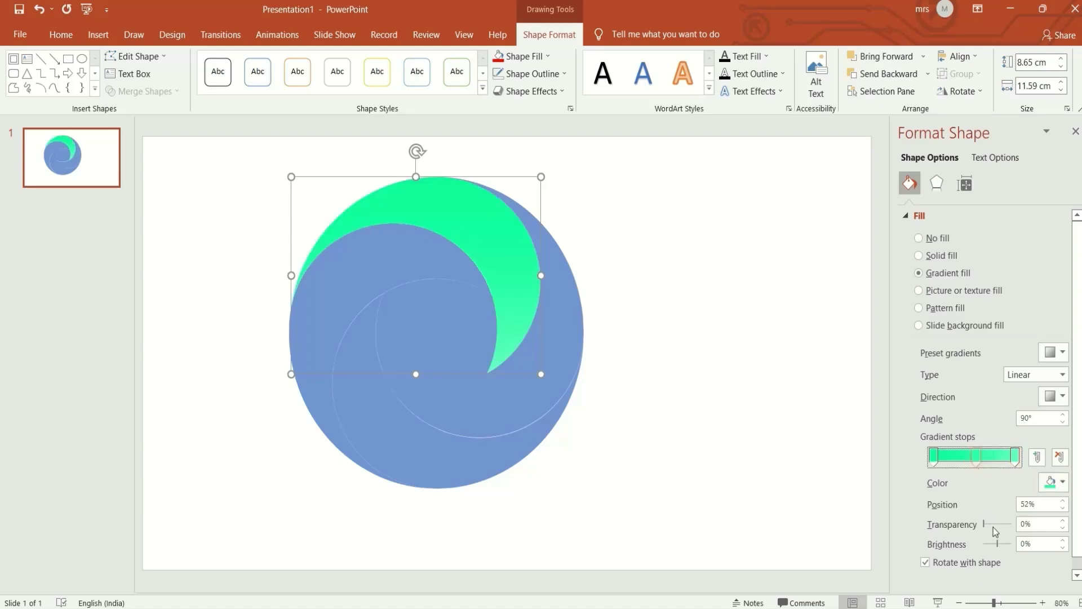
{"action": "left_click", "coordinate": [974, 459]}
{"action": "left_click", "coordinate": [1061, 481]}
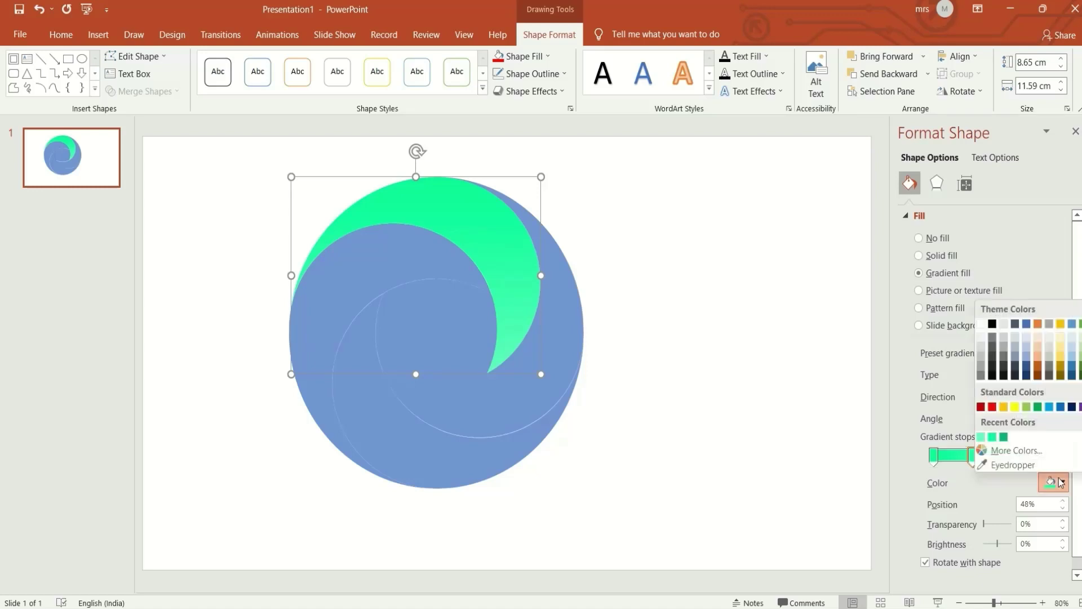
{"action": "left_click", "coordinate": [1007, 437]}
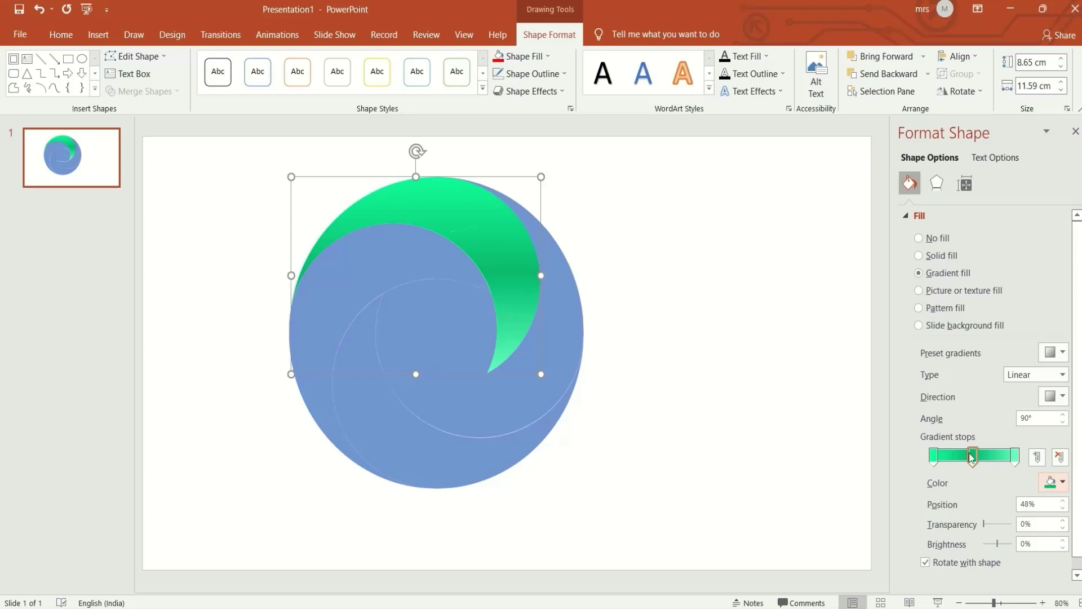
{"action": "mouse_move", "coordinate": [972, 457]}
{"action": "left_mouse_down"}
{"action": "mouse_move", "coordinate": [958, 458]}
{"action": "mouse_move", "coordinate": [975, 458]}
{"action": "left_mouse_up"}
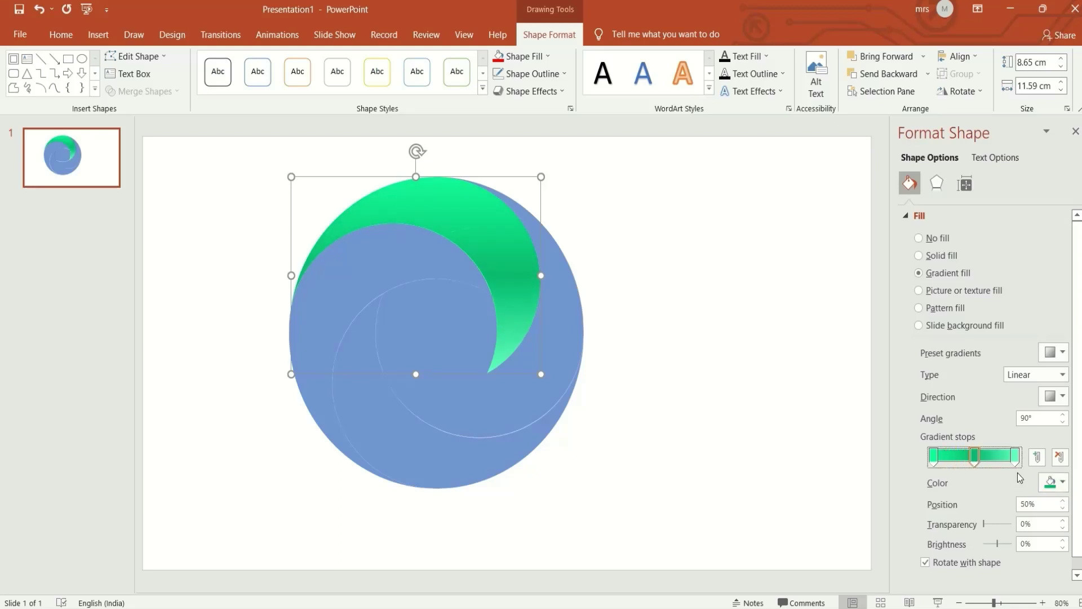
{"action": "left_click", "coordinate": [1060, 457]}
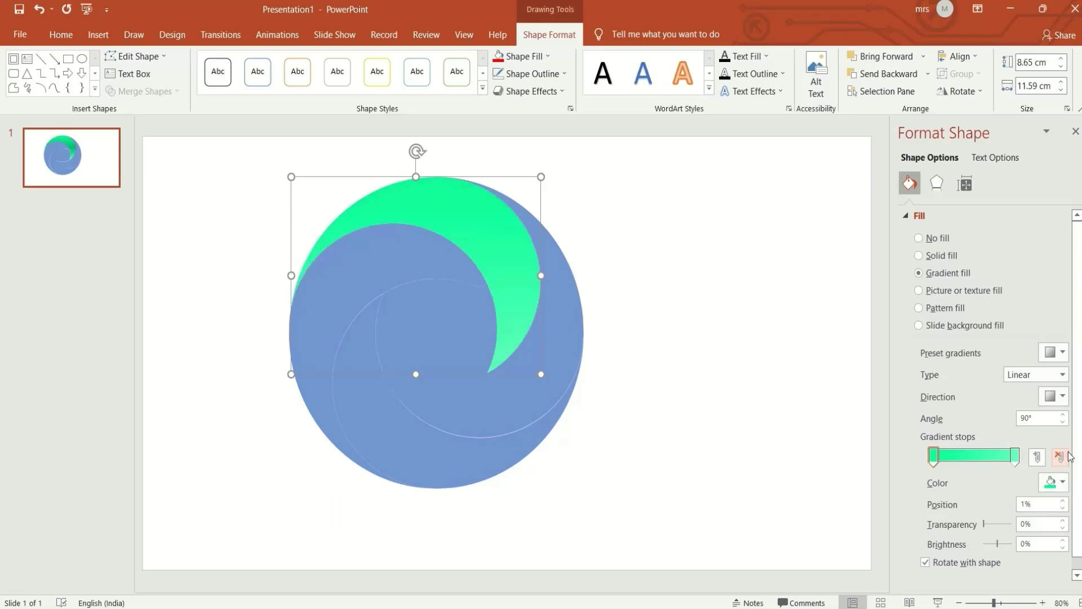
{"action": "left_click", "coordinate": [498, 420]}
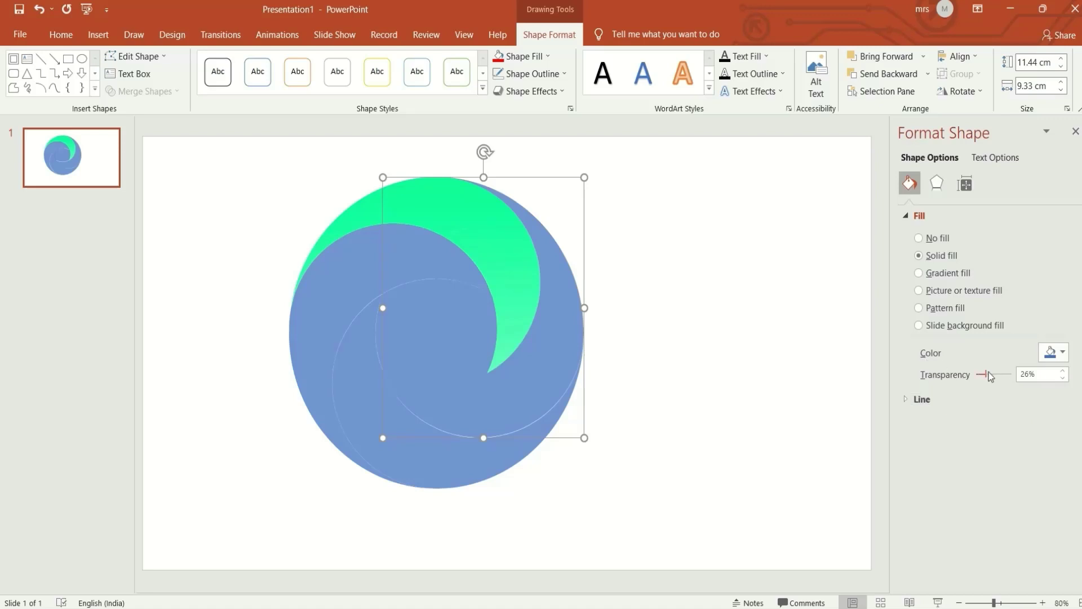
- Make the right crescent 0% transparent with a deep-blue to aqua-green 90° gradient
{"action": "left_click_drag", "start_coordinate": [989, 372], "coordinate": [970, 374]}
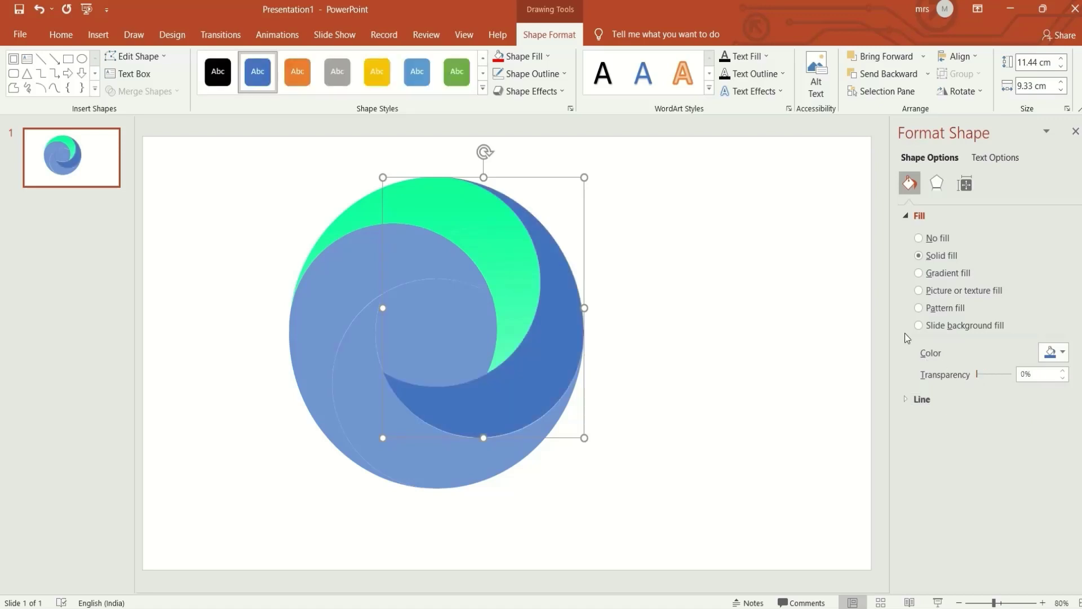
{"action": "left_click", "coordinate": [919, 274]}
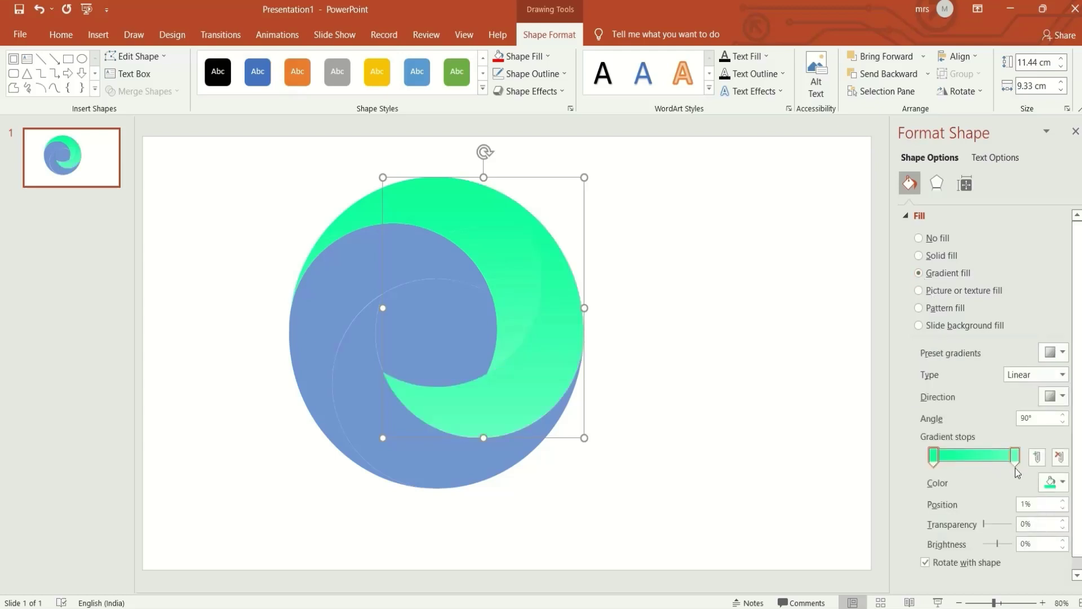
{"action": "left_click", "coordinate": [1064, 484]}
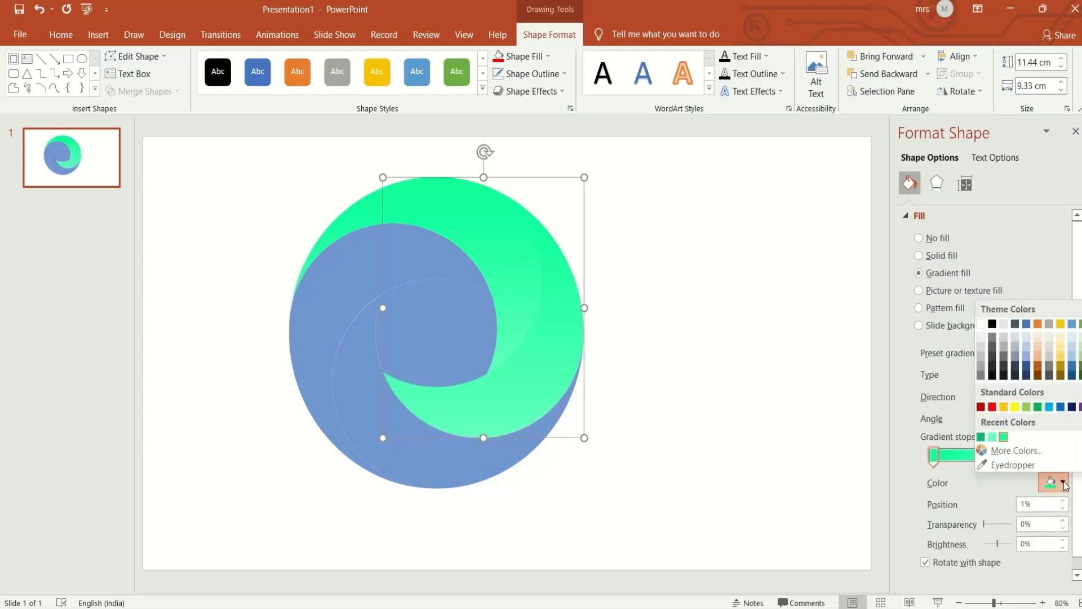
{"action": "left_click", "coordinate": [1035, 451]}
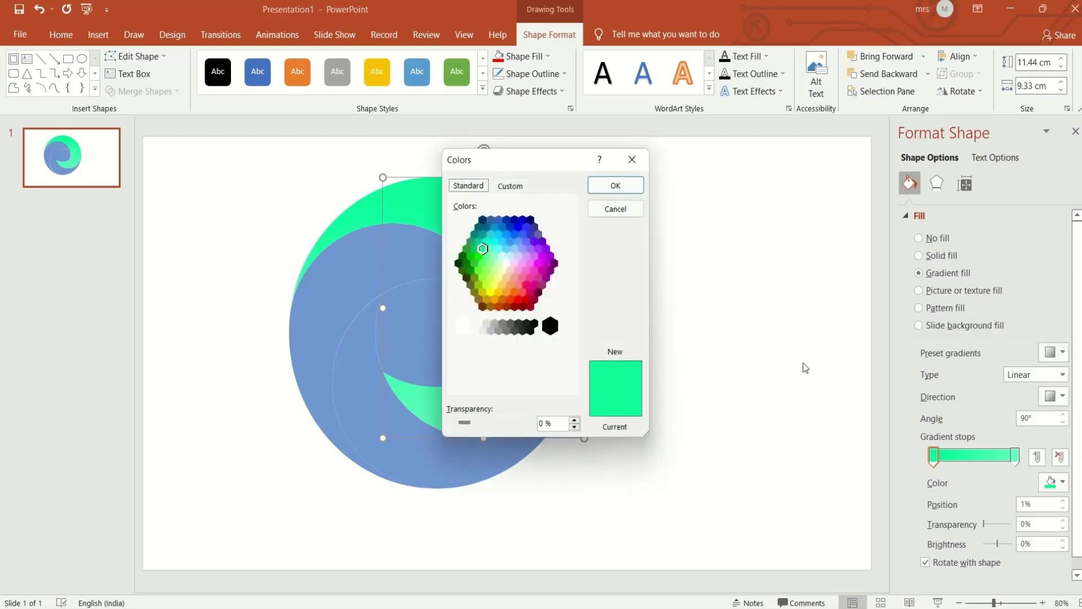
{"action": "left_click", "coordinate": [517, 228]}
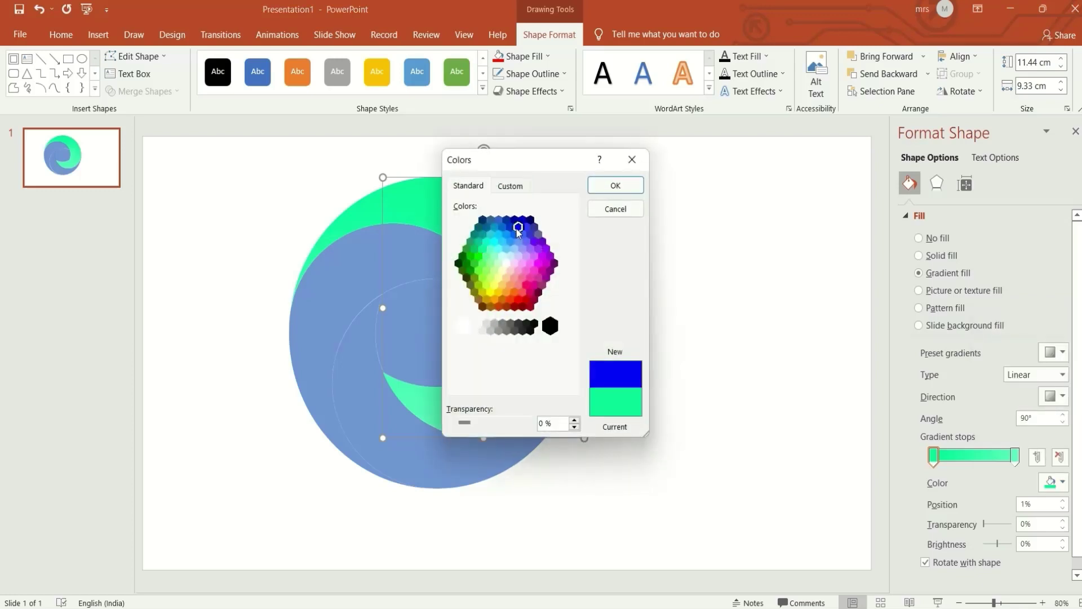
{"action": "left_click", "coordinate": [616, 186]}
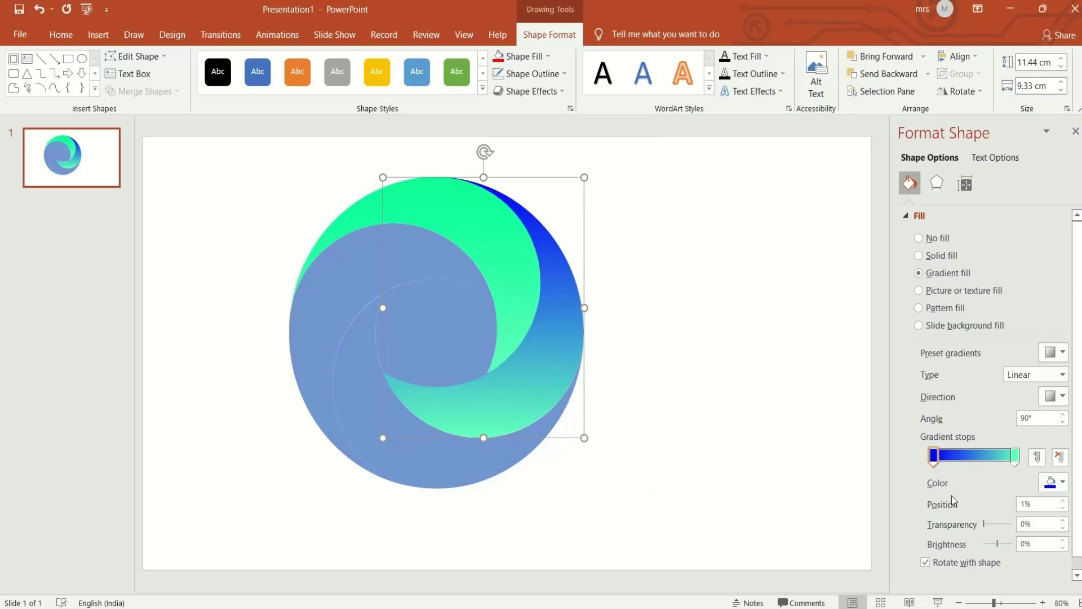
{"action": "left_click", "coordinate": [425, 463]}
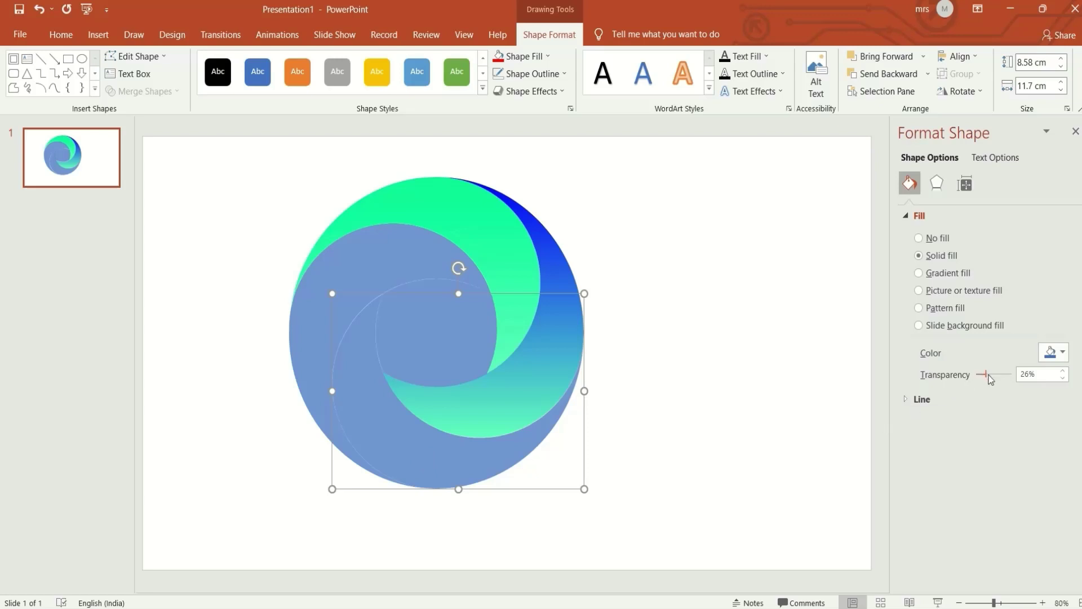
- Make the lower crescent fully opaque with a gradient fill
{"action": "left_click_drag", "start_coordinate": [989, 377], "coordinate": [950, 379]}
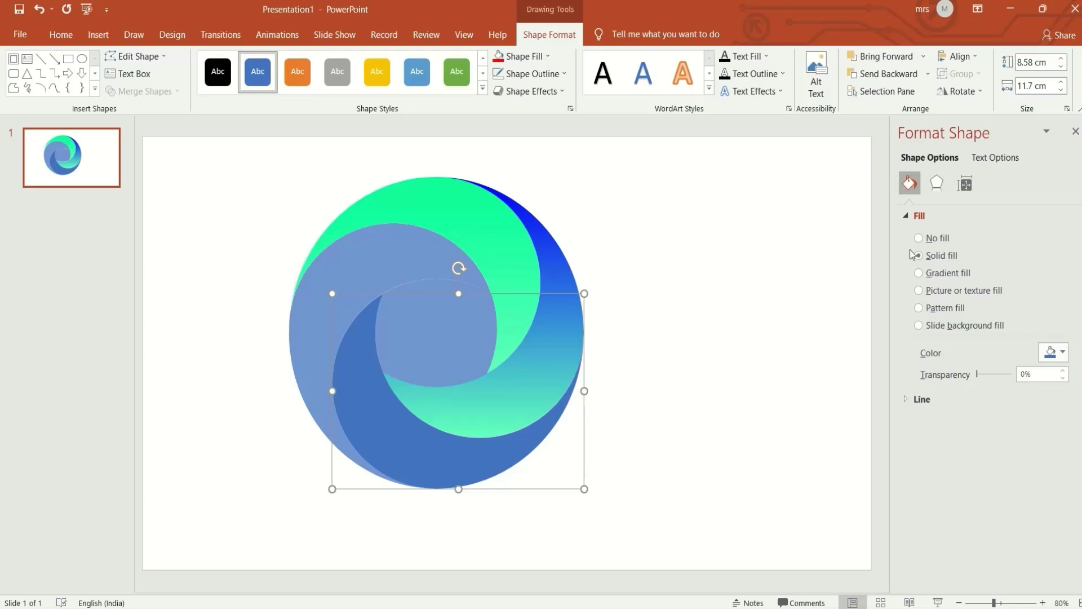
{"action": "left_click", "coordinate": [917, 273]}
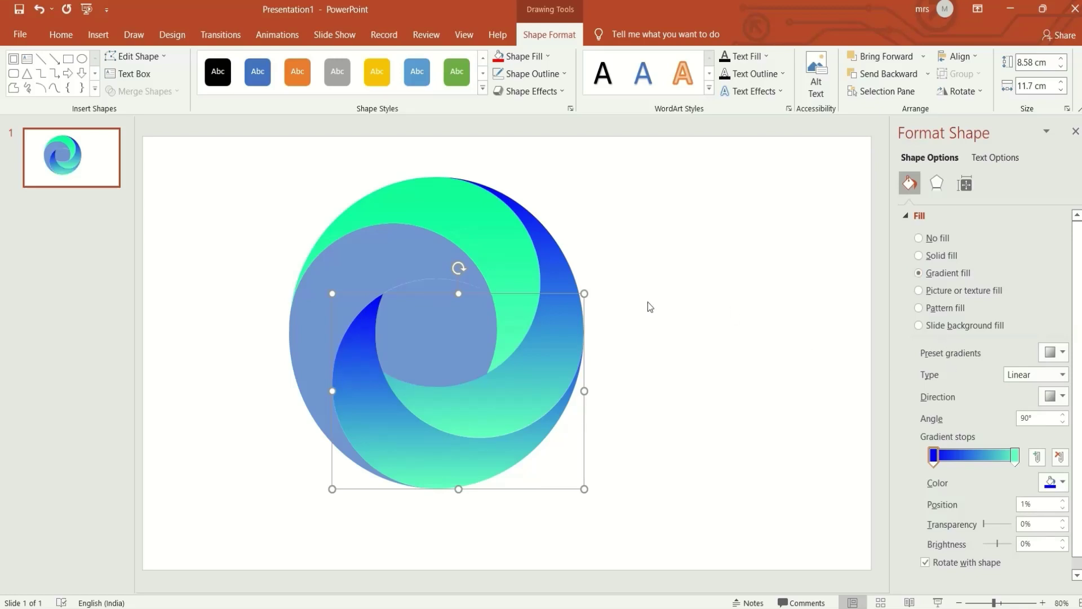
{"action": "left_click", "coordinate": [407, 259]}
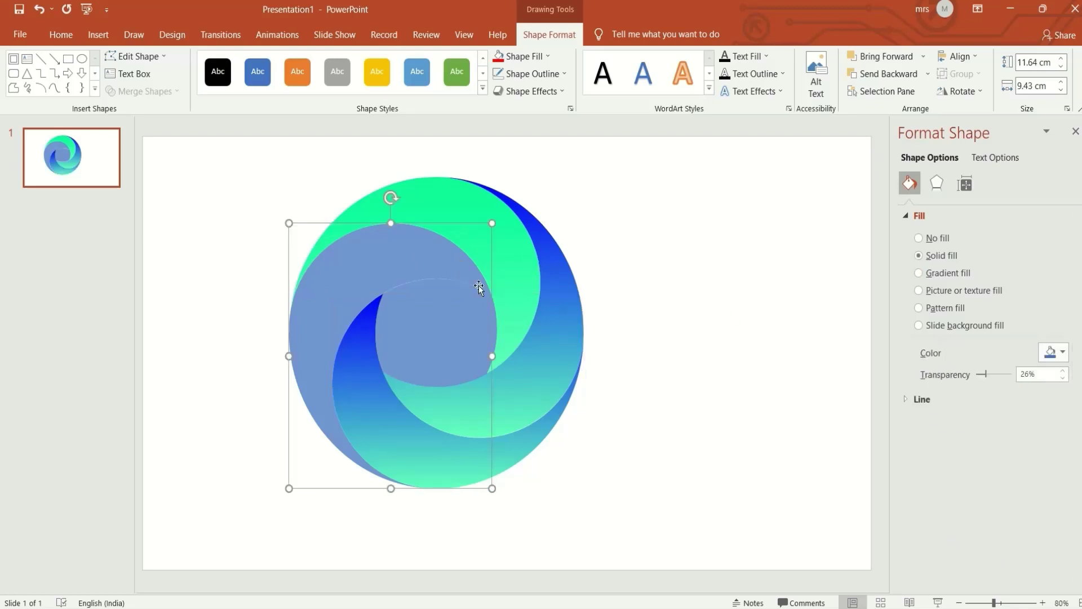
- Make the upper-left crescent opaque with a gradient, moving the green stop to the middle
{"action": "left_click_drag", "start_coordinate": [987, 376], "coordinate": [958, 373]}
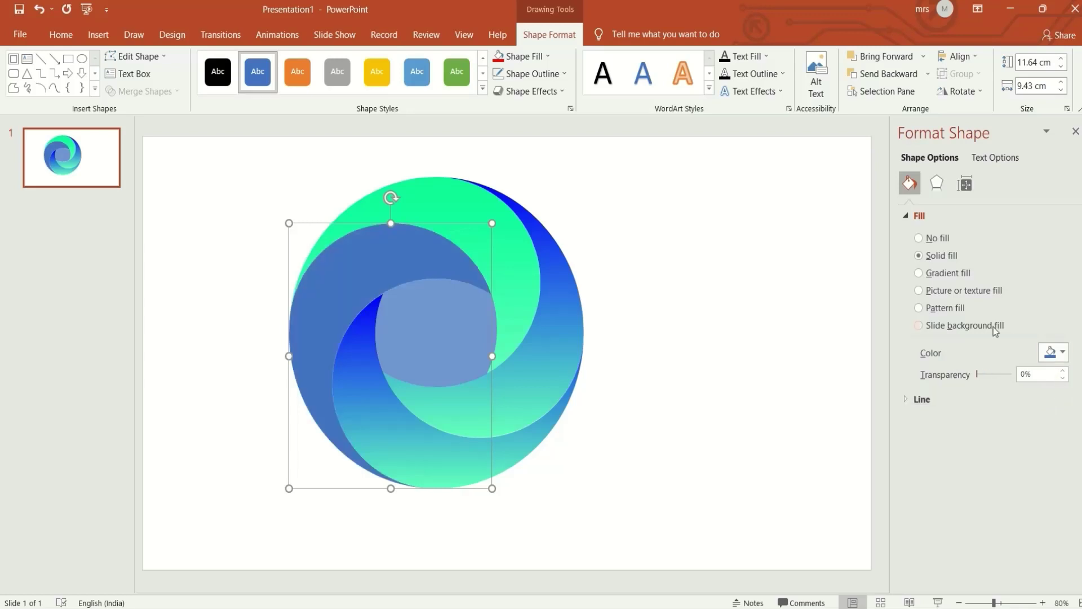
{"action": "left_click", "coordinate": [918, 273]}
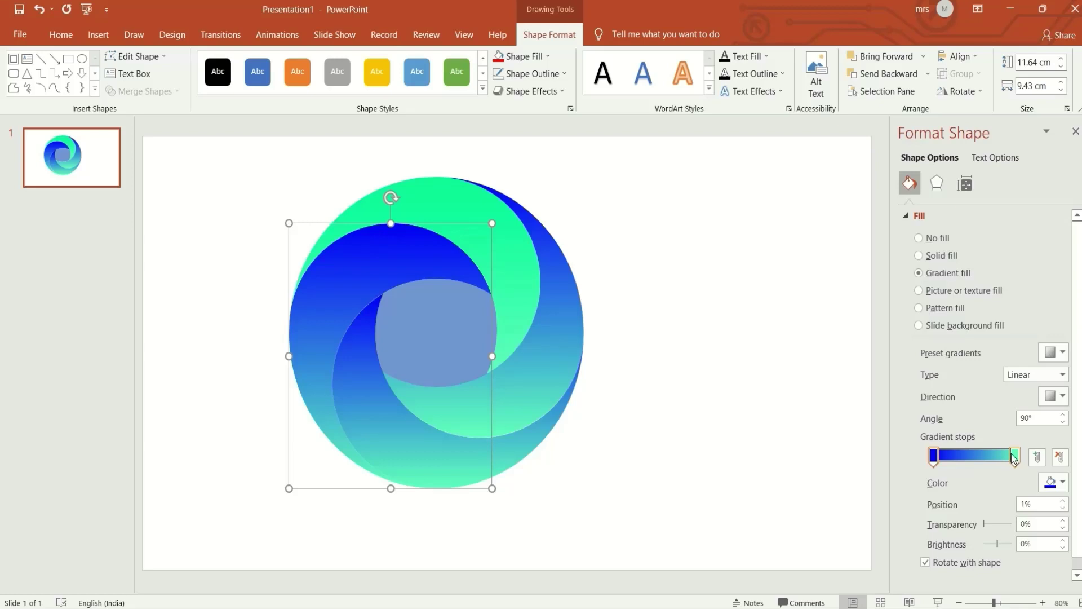
{"action": "mouse_move", "coordinate": [1015, 455]}
{"action": "left_click_drag", "start_coordinate": [1014, 455], "coordinate": [972, 455]}
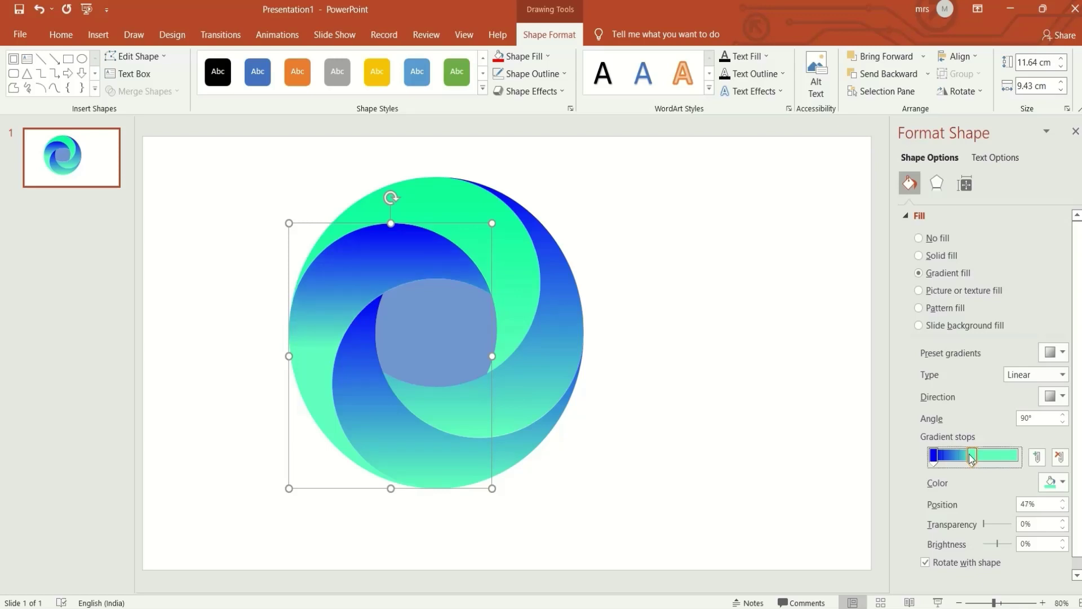
{"action": "left_click", "coordinate": [528, 290]}
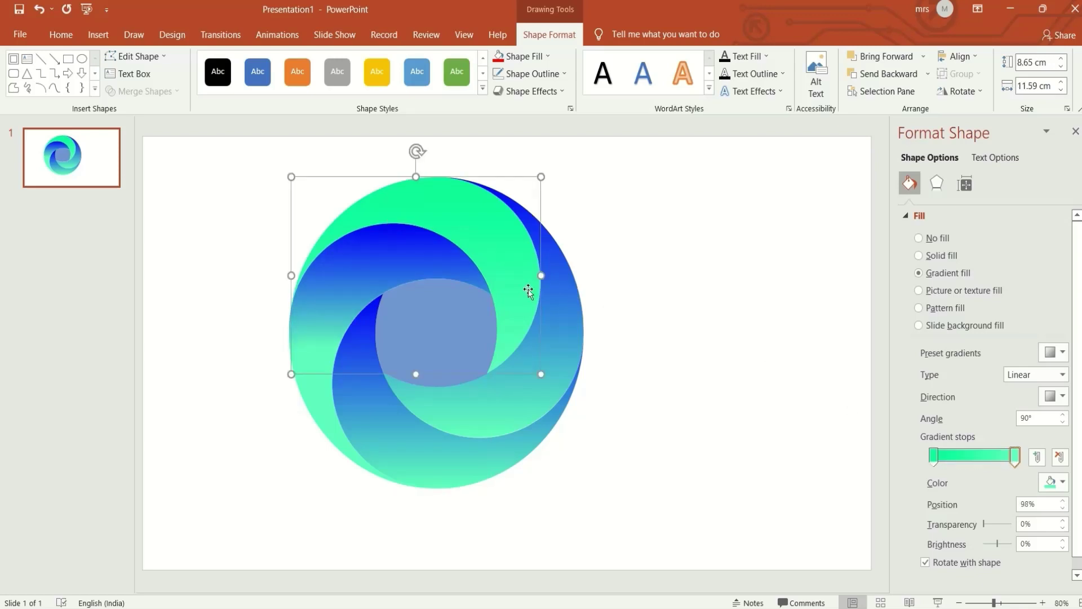
{"action": "left_click", "coordinate": [555, 354]}
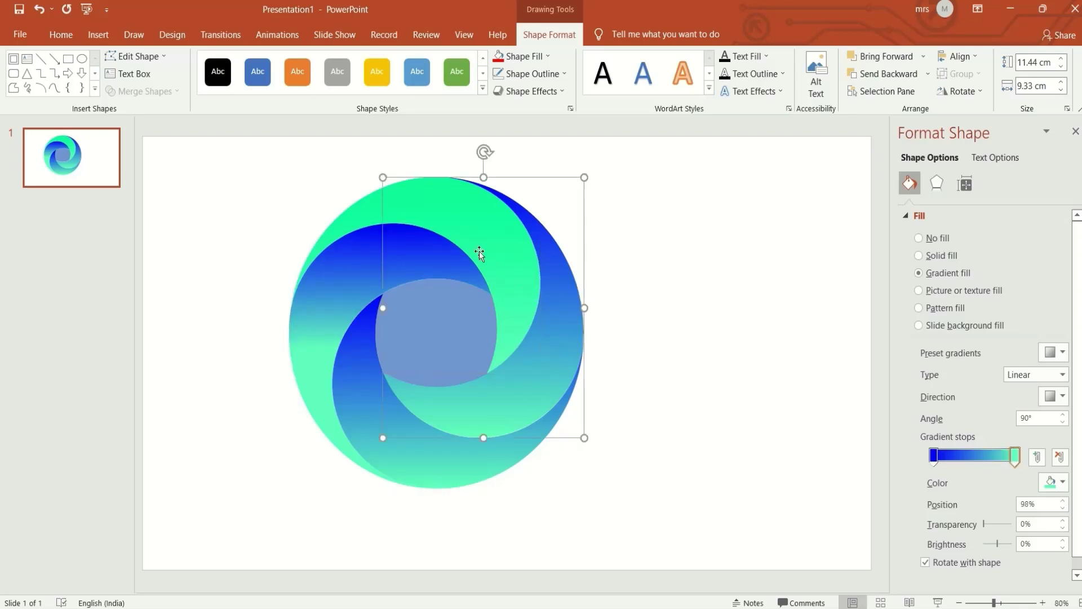
- Format-paint the gradient onto the upper-left crescent and drag its light-green stop to the start
{"action": "left_click", "coordinate": [61, 34]}
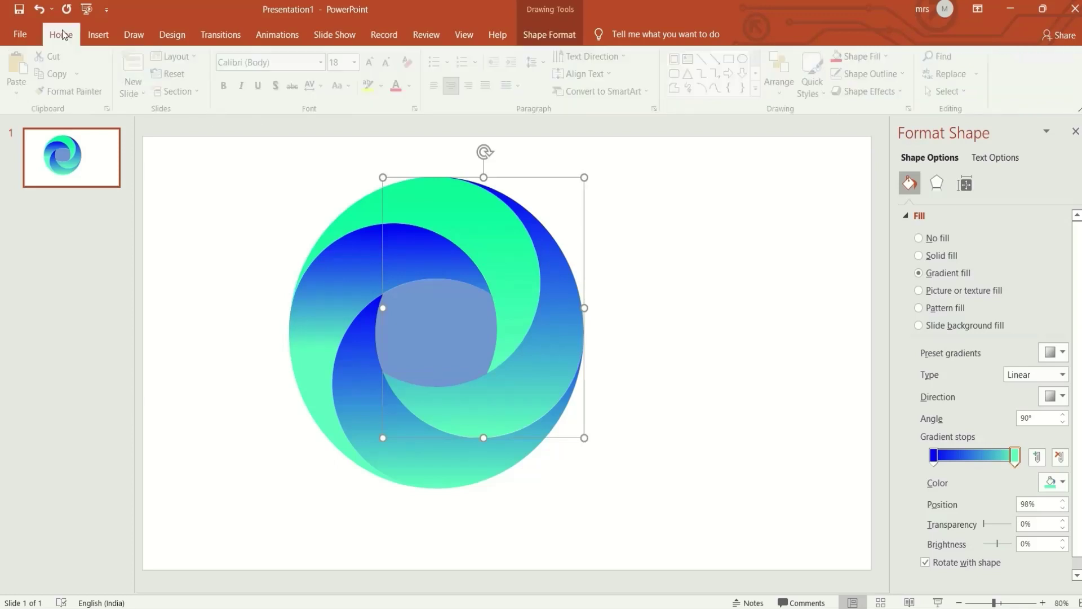
{"action": "left_click", "coordinate": [52, 95]}
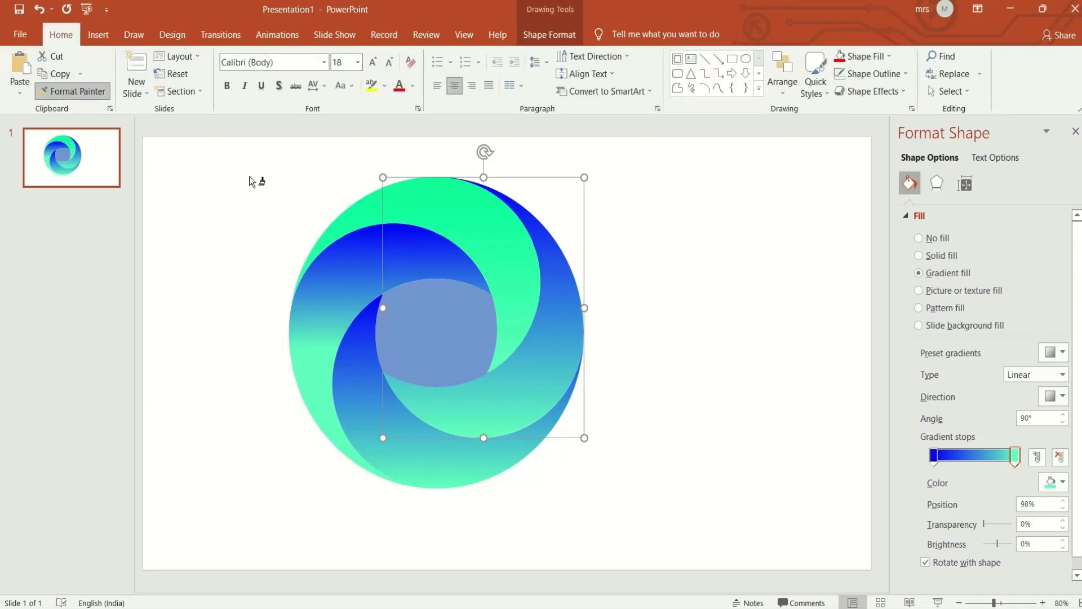
{"action": "left_click", "coordinate": [441, 212]}
{"action": "left_click", "coordinate": [747, 452]}
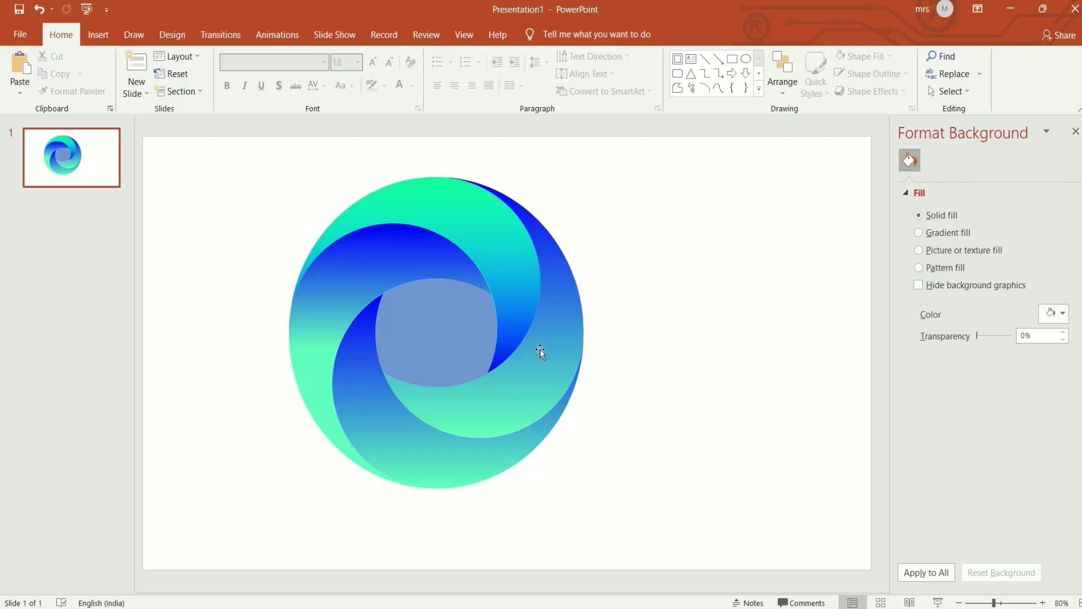
{"action": "left_click", "coordinate": [343, 258]}
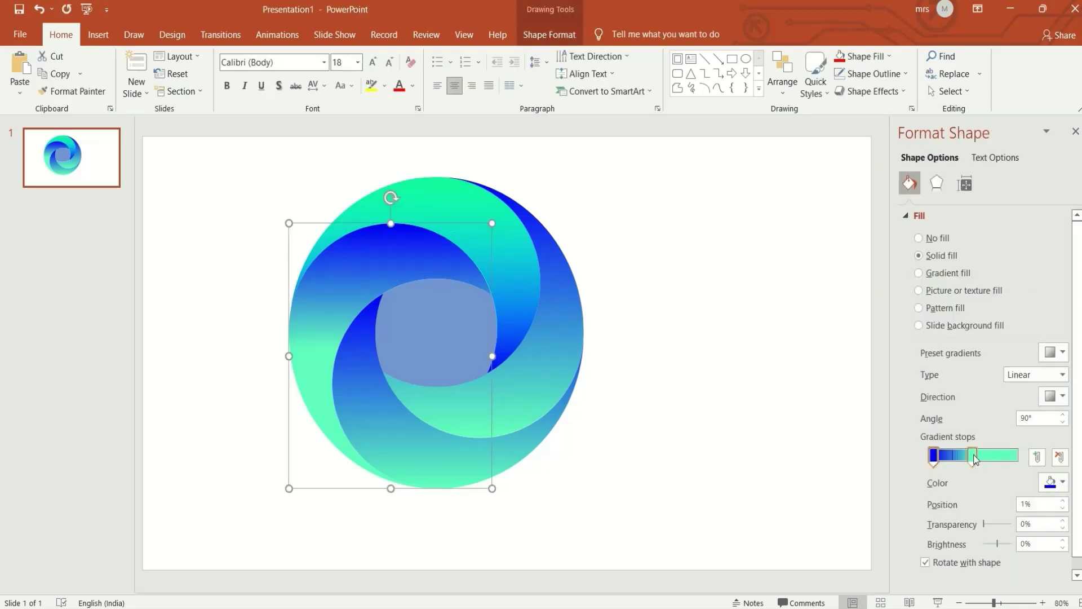
{"action": "mouse_move", "coordinate": [972, 456]}
{"action": "left_mouse_down"}
{"action": "mouse_move", "coordinate": [930, 460]}
{"action": "mouse_move", "coordinate": [1017, 458]}
{"action": "mouse_move", "coordinate": [949, 458]}
{"action": "left_mouse_up"}
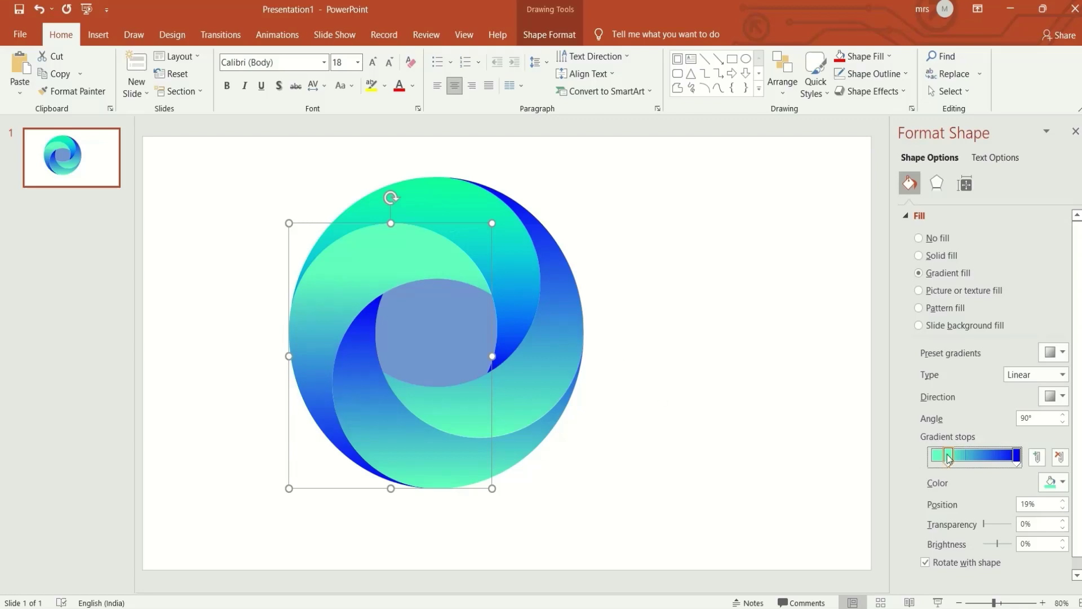
{"action": "mouse_move", "coordinate": [949, 458]}
{"action": "left_mouse_down"}
{"action": "mouse_move", "coordinate": [931, 454]}
{"action": "mouse_move", "coordinate": [942, 455]}
{"action": "left_mouse_up"}
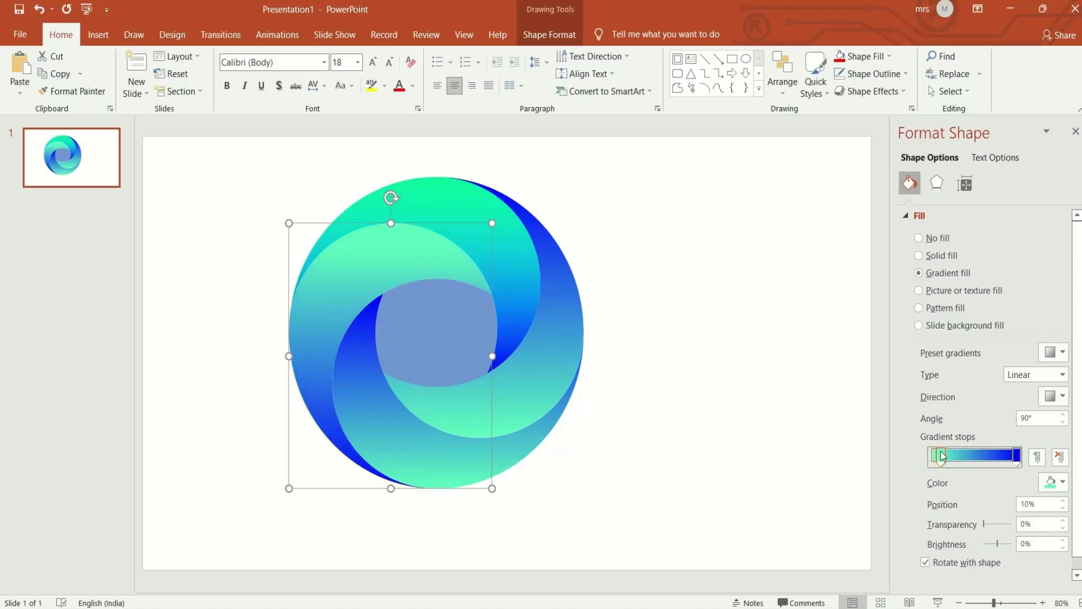
{"action": "left_click", "coordinate": [651, 429]}
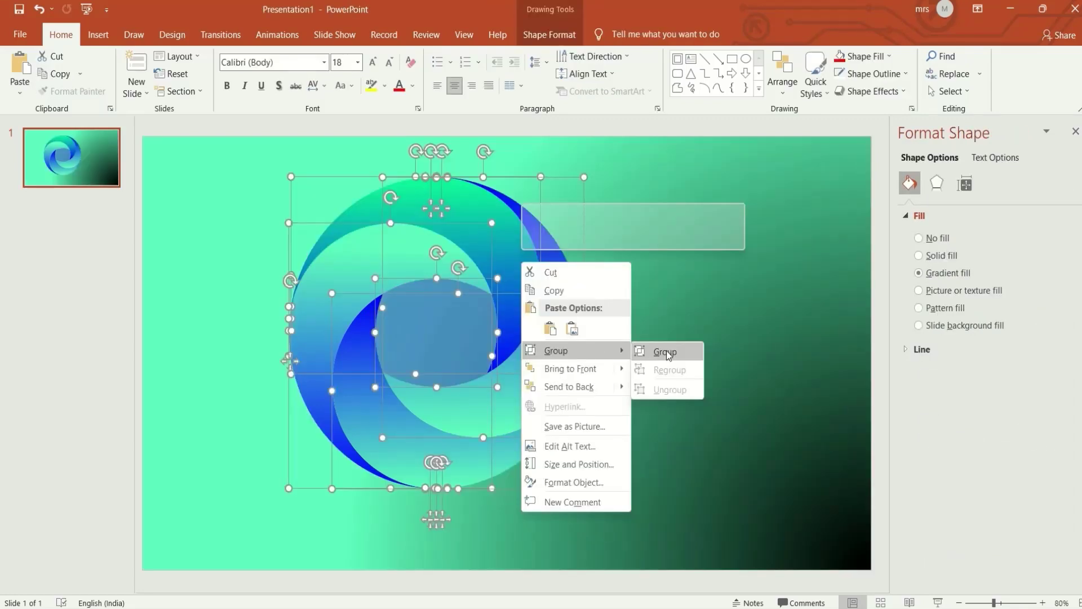
- Group the crescents into one logo, then try an orange glow and undo it
{"action": "left_click", "coordinate": [666, 350]}
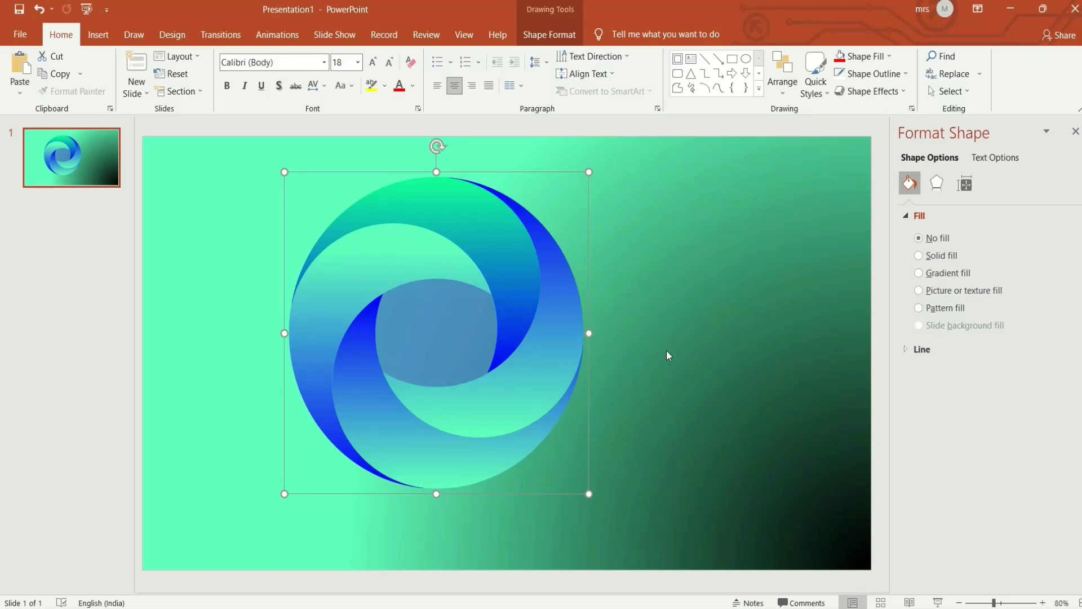
{"action": "left_click", "coordinate": [666, 352]}
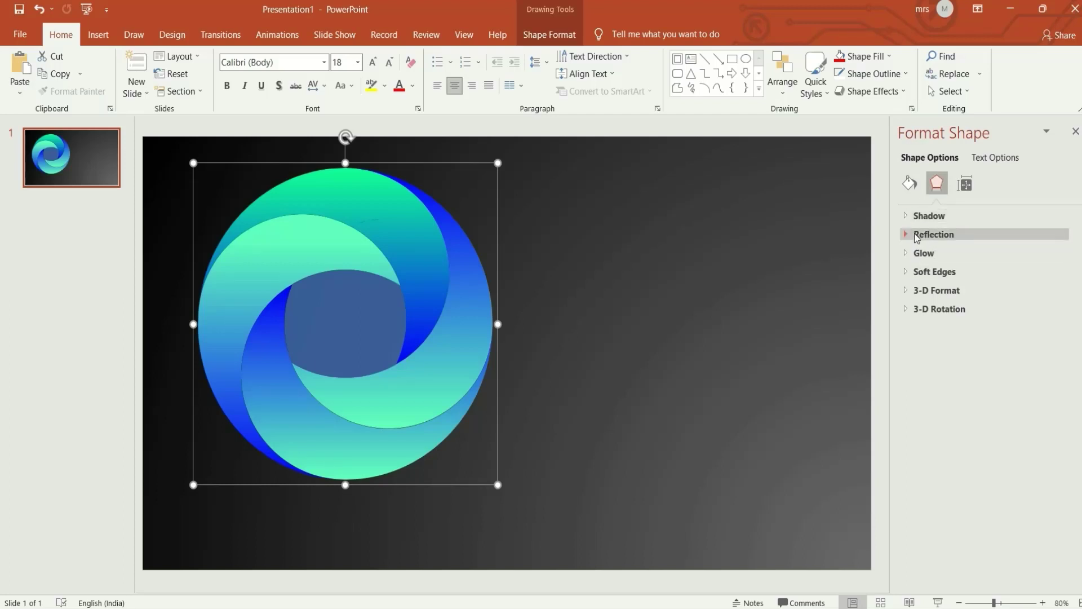
{"action": "left_click", "coordinate": [919, 255]}
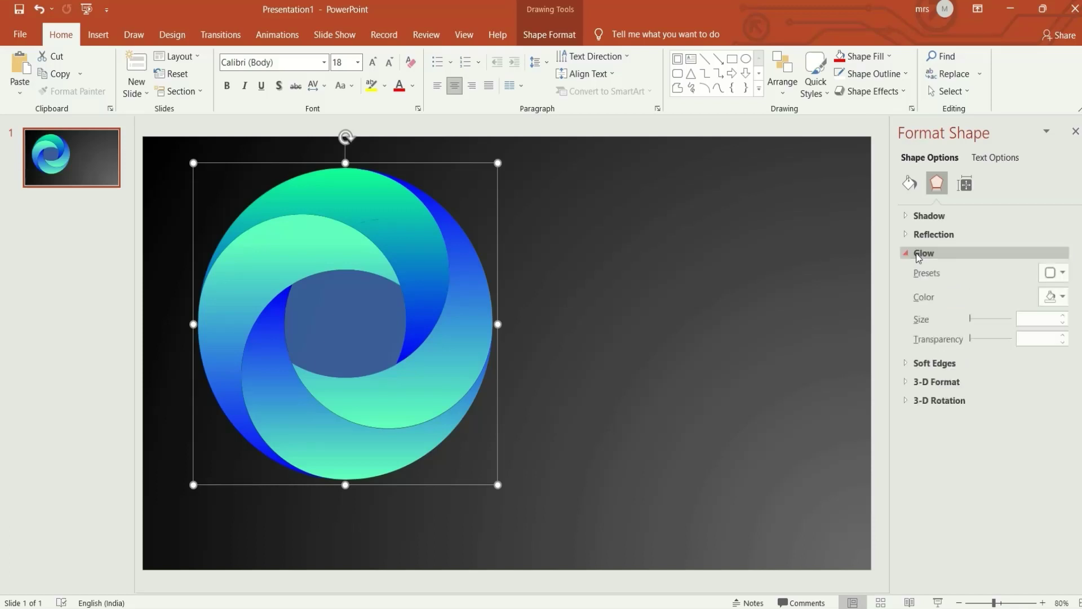
{"action": "left_click", "coordinate": [1062, 274]}
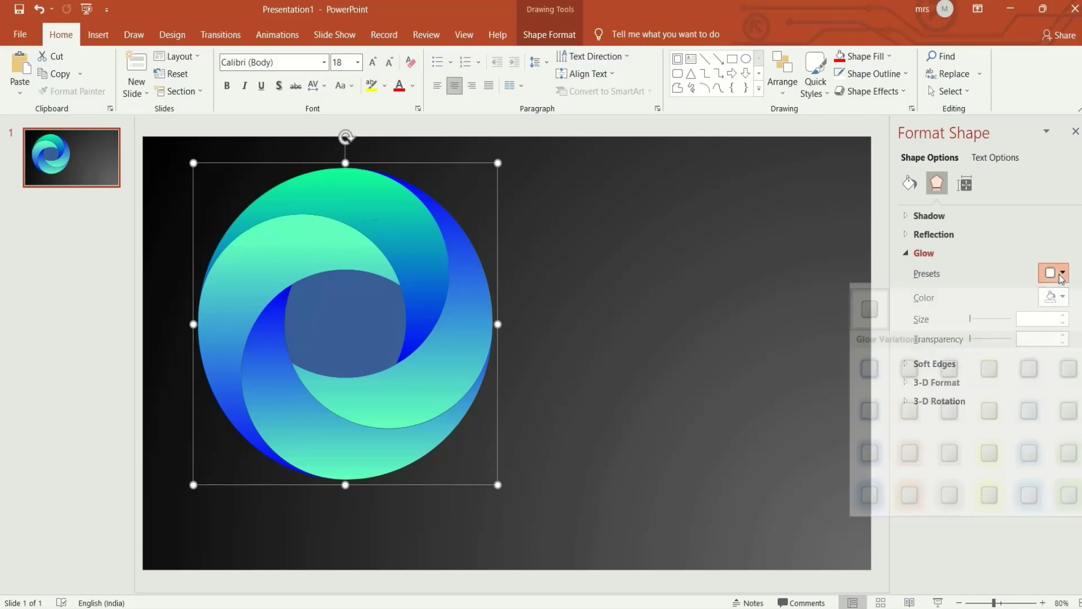
{"action": "left_click", "coordinate": [914, 381]}
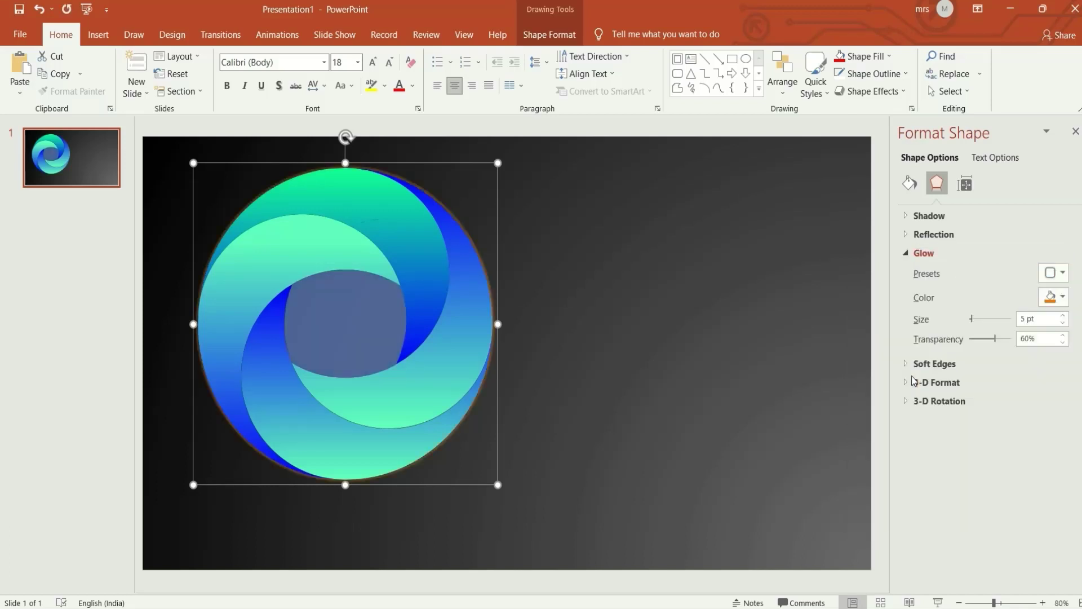
{"action": "key", "text": "ctrl+z"}
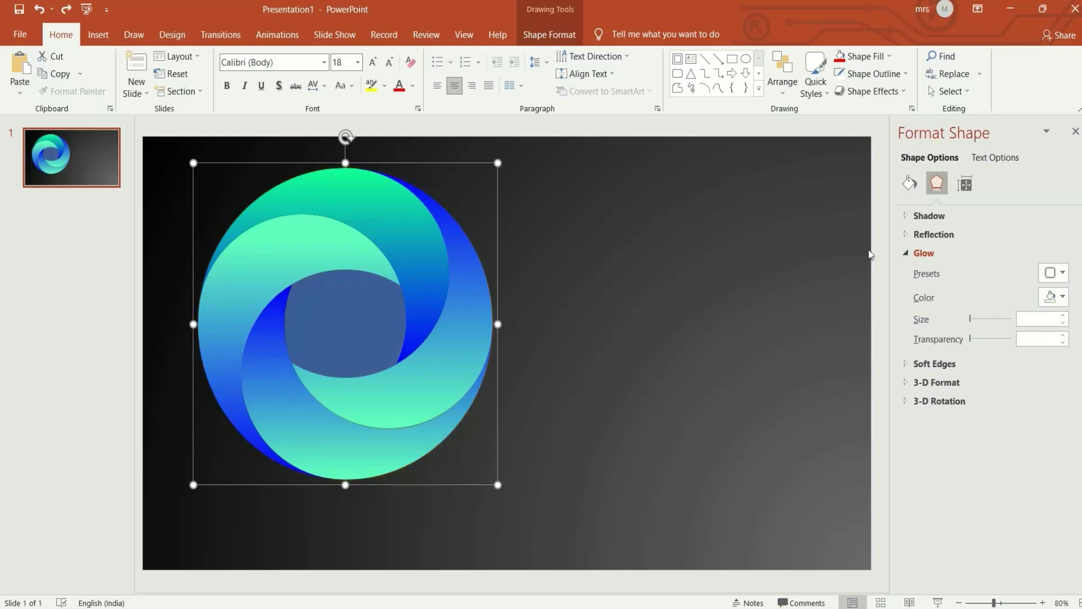
- Add a reflection preset beneath the logo at 48% transparency, 35% size, 0.5 pt blur
{"action": "left_click", "coordinate": [911, 235]}
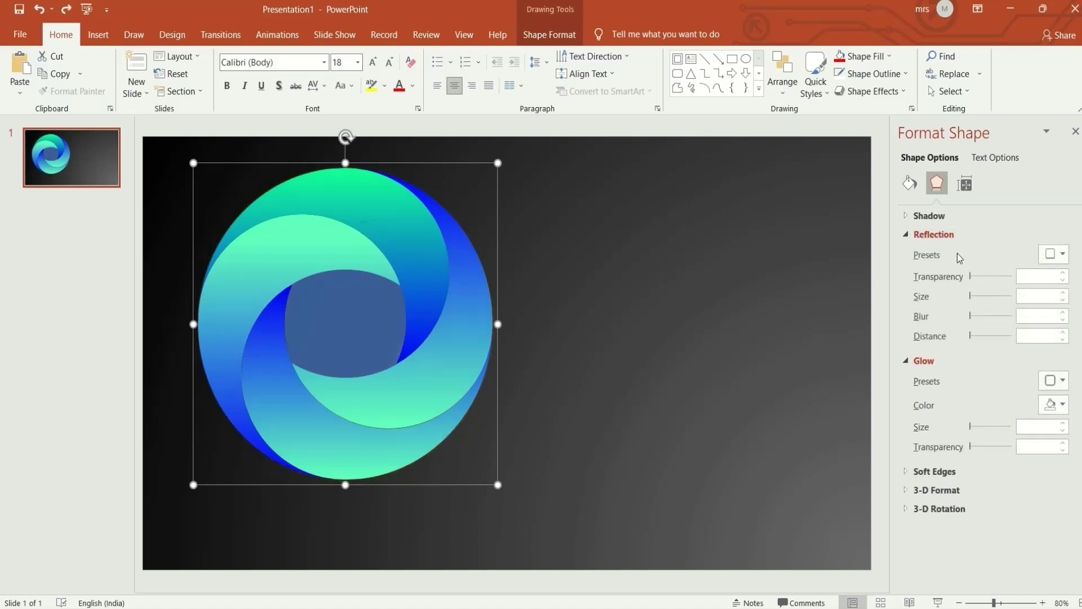
{"action": "left_click", "coordinate": [1054, 254]}
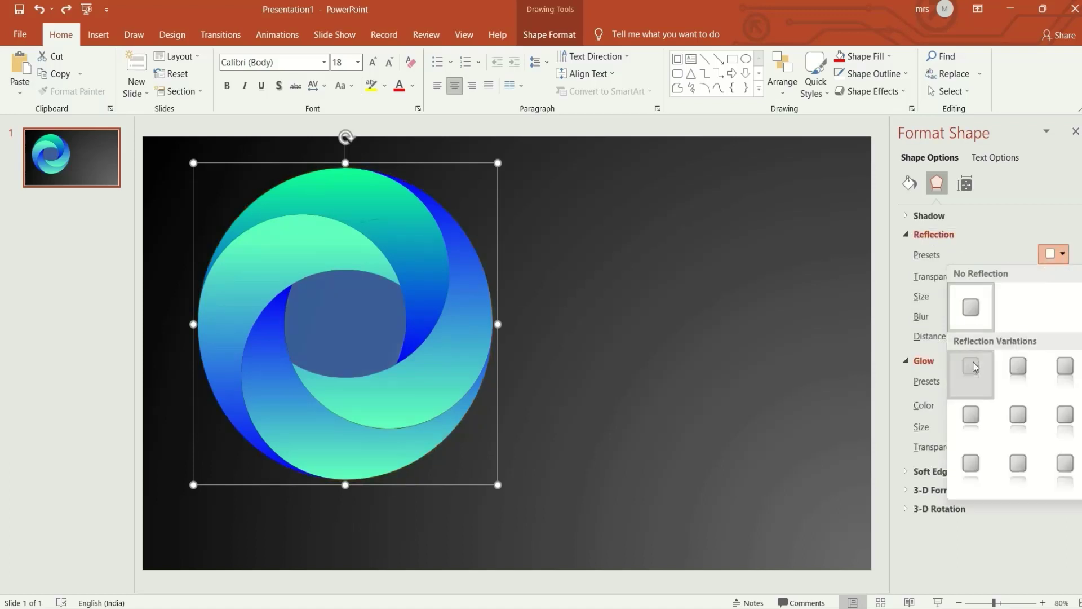
{"action": "left_click", "coordinate": [971, 366]}
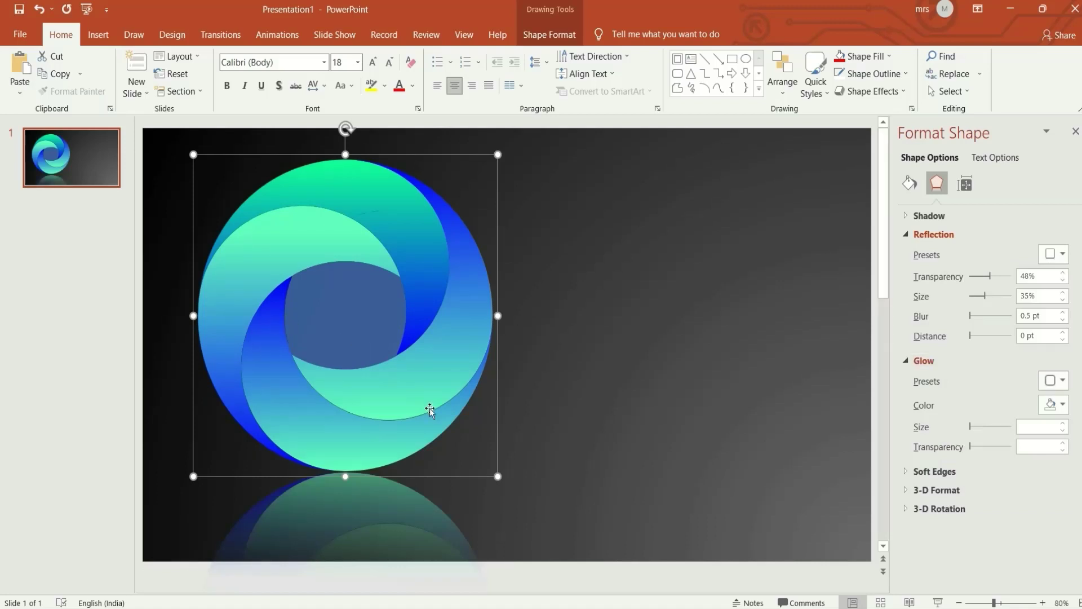
- Make the reflection 71% transparent at 33% size with less blur, then deselect the logo
{"action": "scroll", "coordinate": [373, 507], "scroll_direction": "down", "scroll_amount": 1}
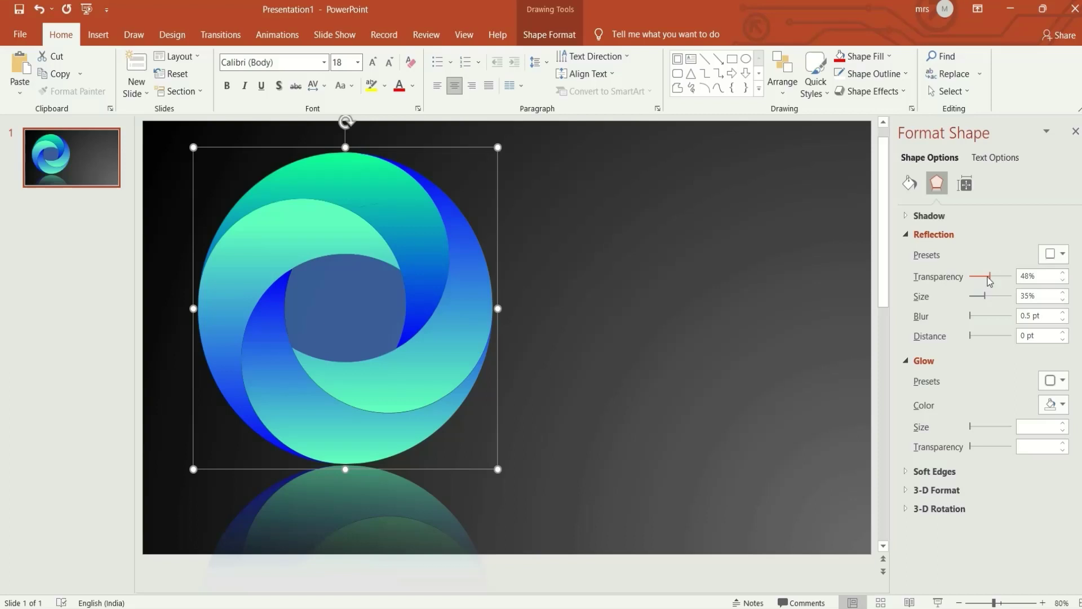
{"action": "left_click_drag", "start_coordinate": [987, 276], "coordinate": [997, 275]}
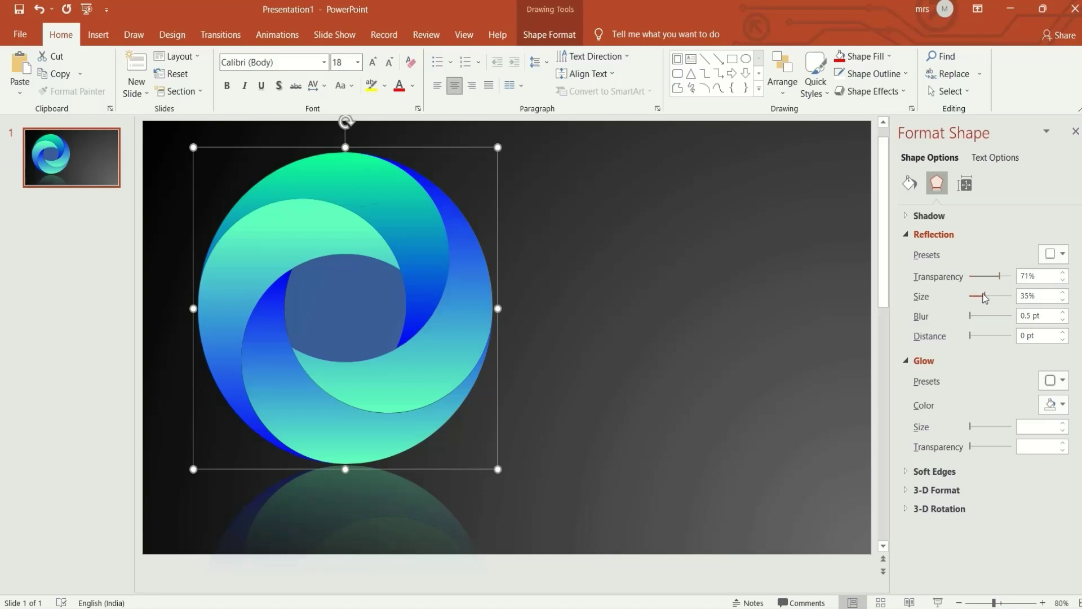
{"action": "left_click_drag", "start_coordinate": [985, 297], "coordinate": [972, 317]}
{"action": "left_click_drag", "start_coordinate": [969, 313], "coordinate": [975, 318]}
{"action": "left_click", "coordinate": [693, 373]}
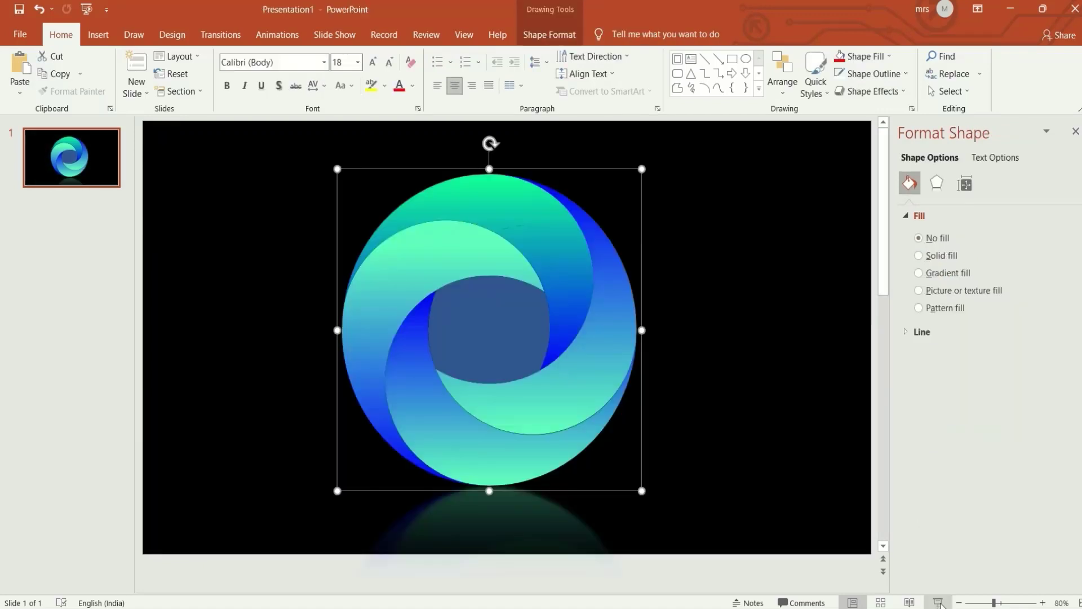
- Present the slide full-screen, showing the swirl logo and its reflection on black
{"action": "left_click", "coordinate": [939, 603]}
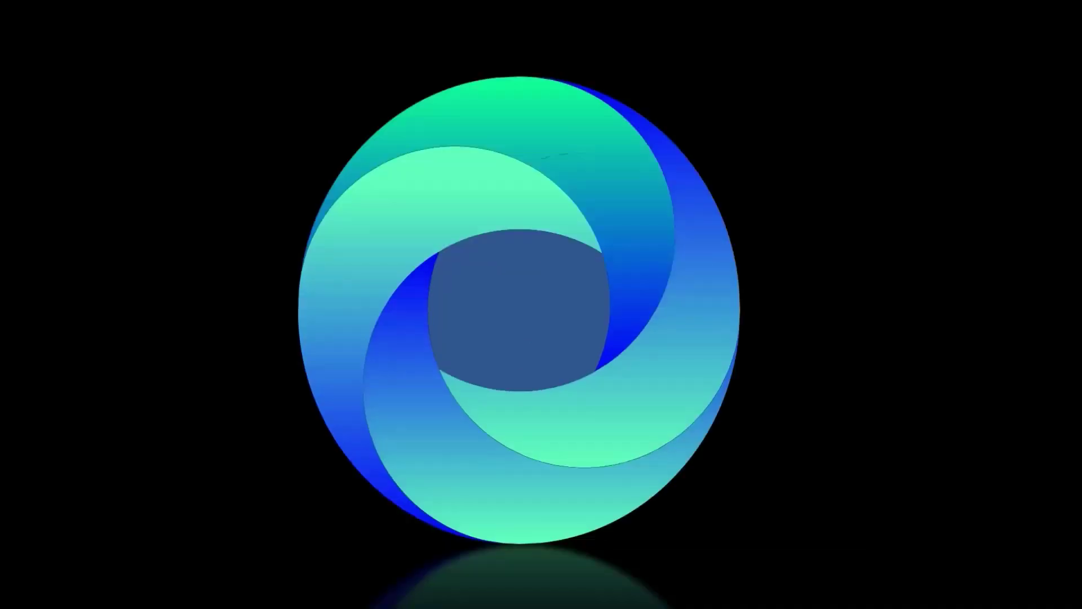